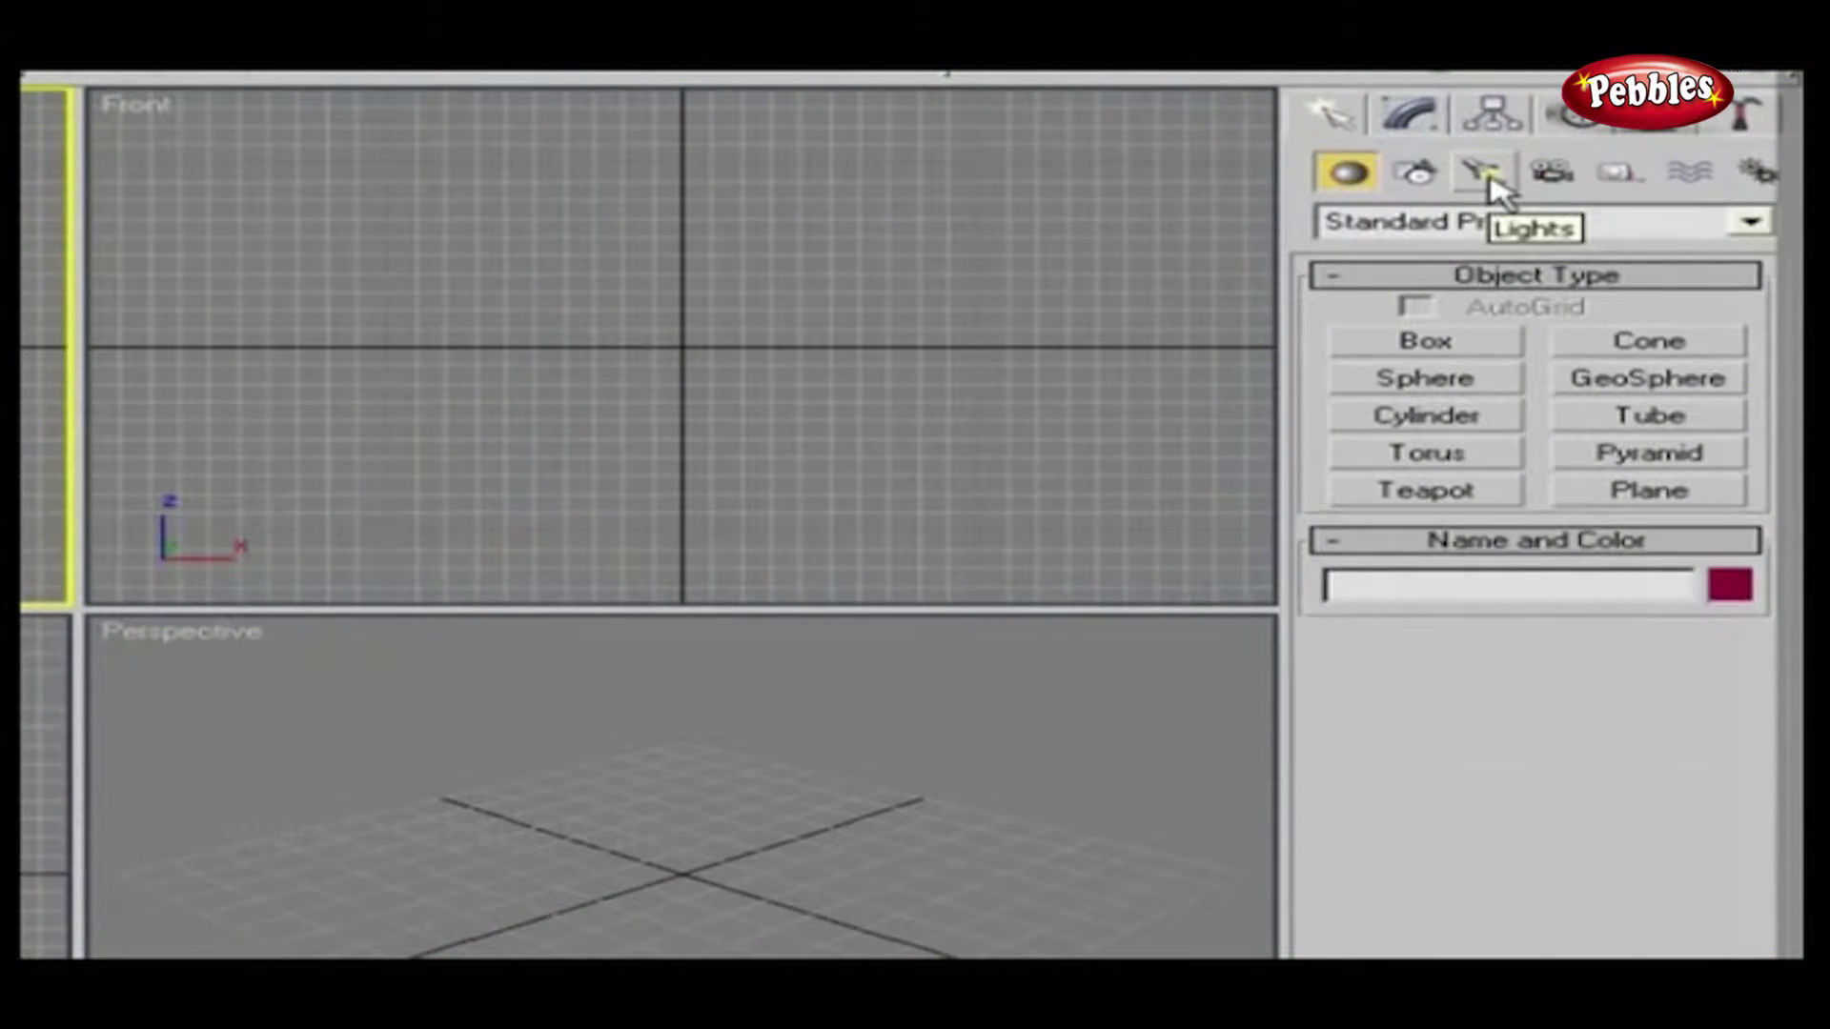
Show the Standard light types (Target Spot, Free Spot, Omni, Skylight) in the Create panel.
left_click(1479, 176)
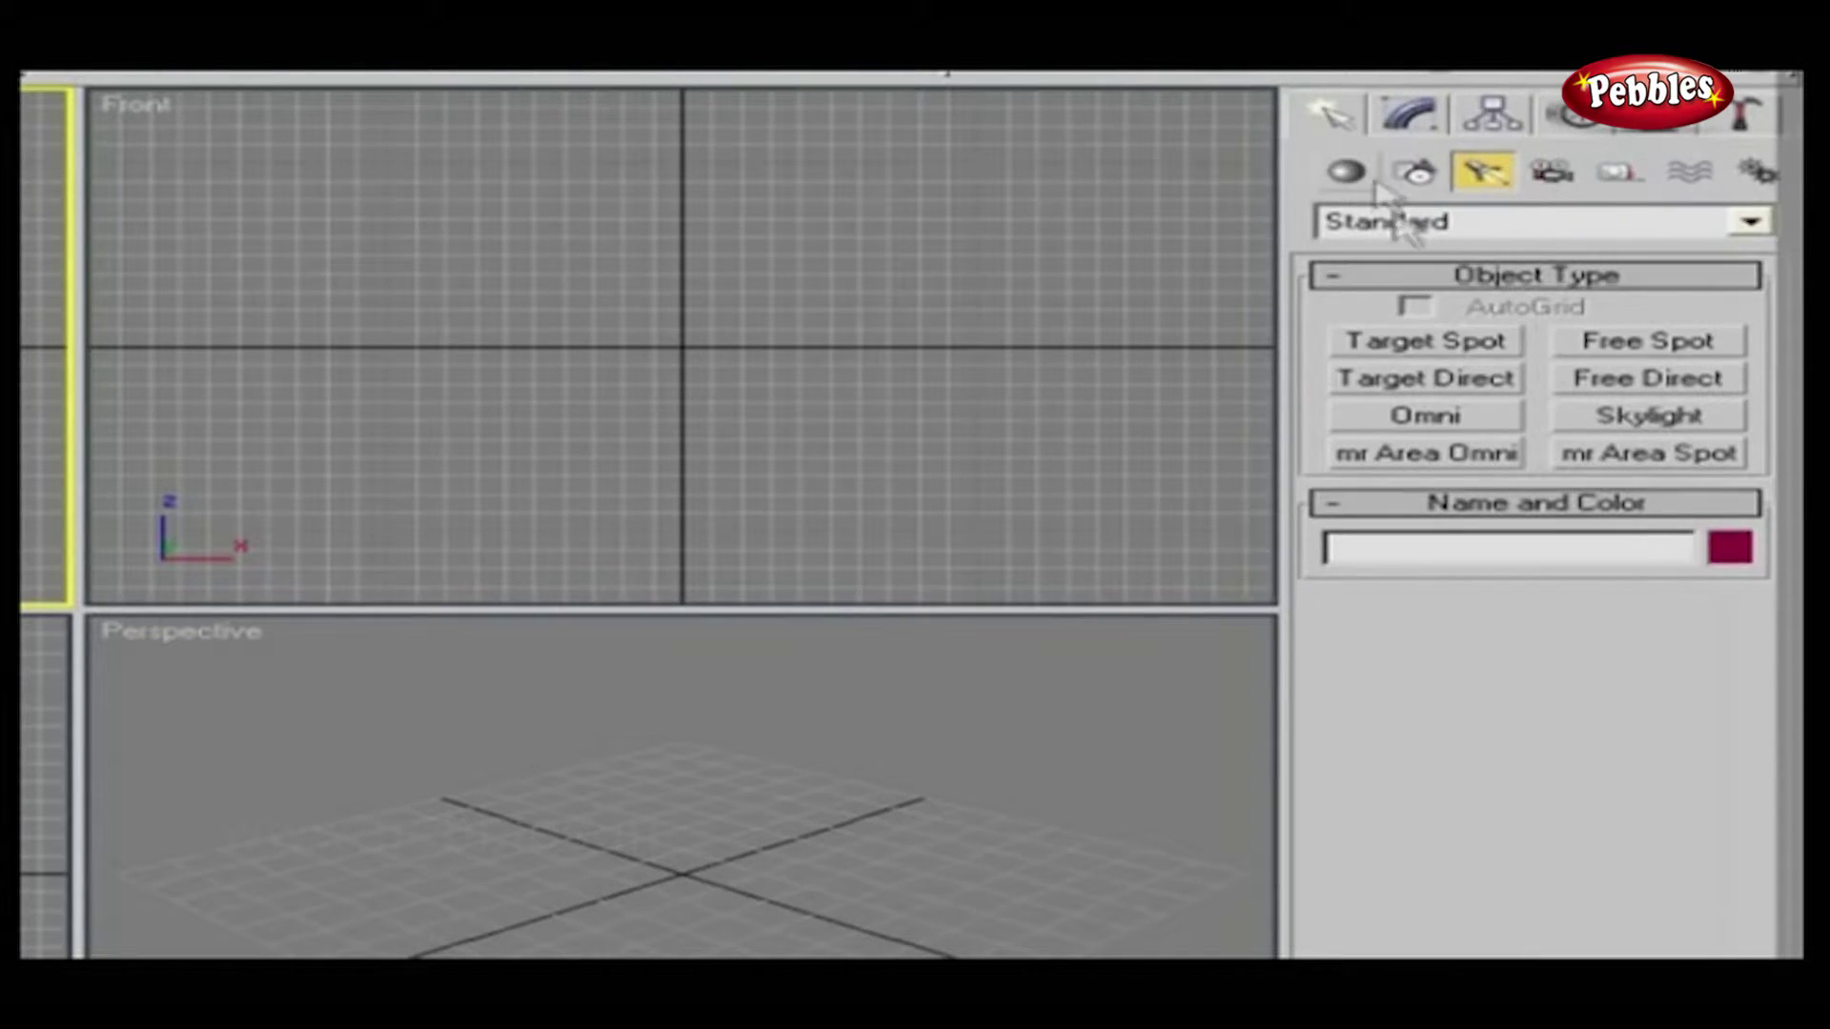
Create a green box at the scene centre and a large red plane beneath it.
left_click(1346, 171)
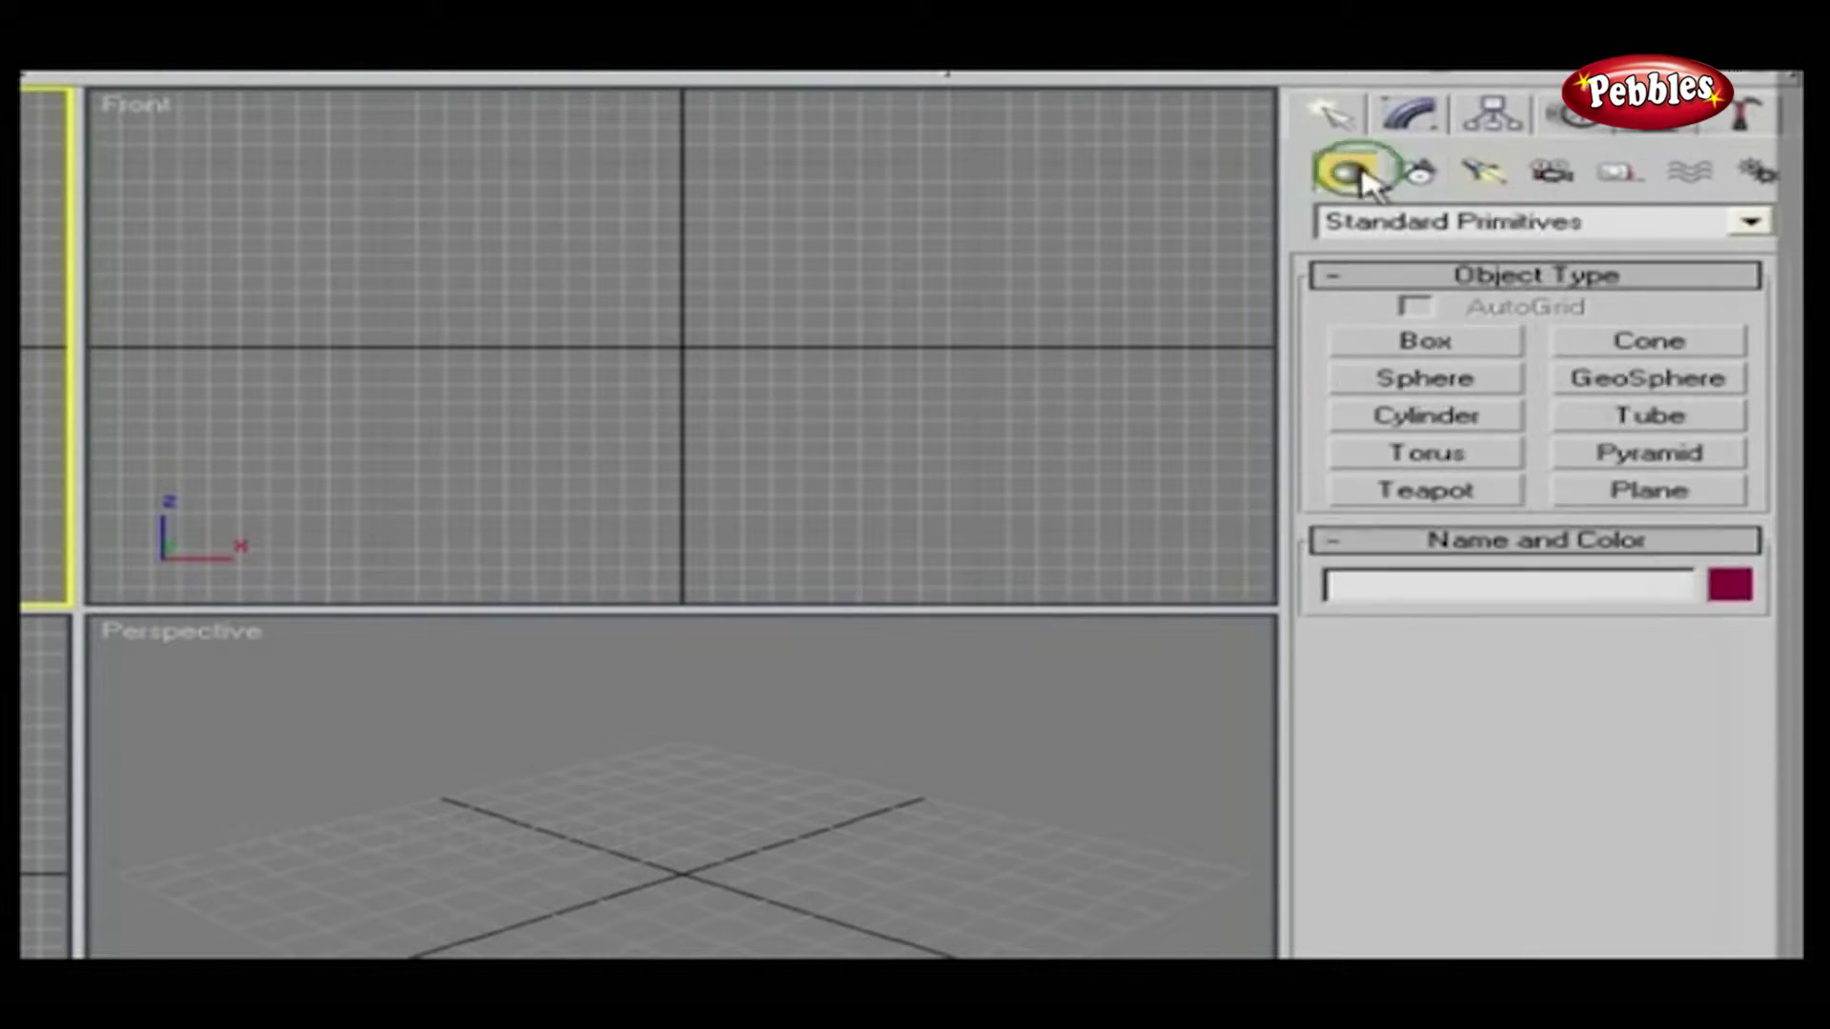
left_click(1473, 343)
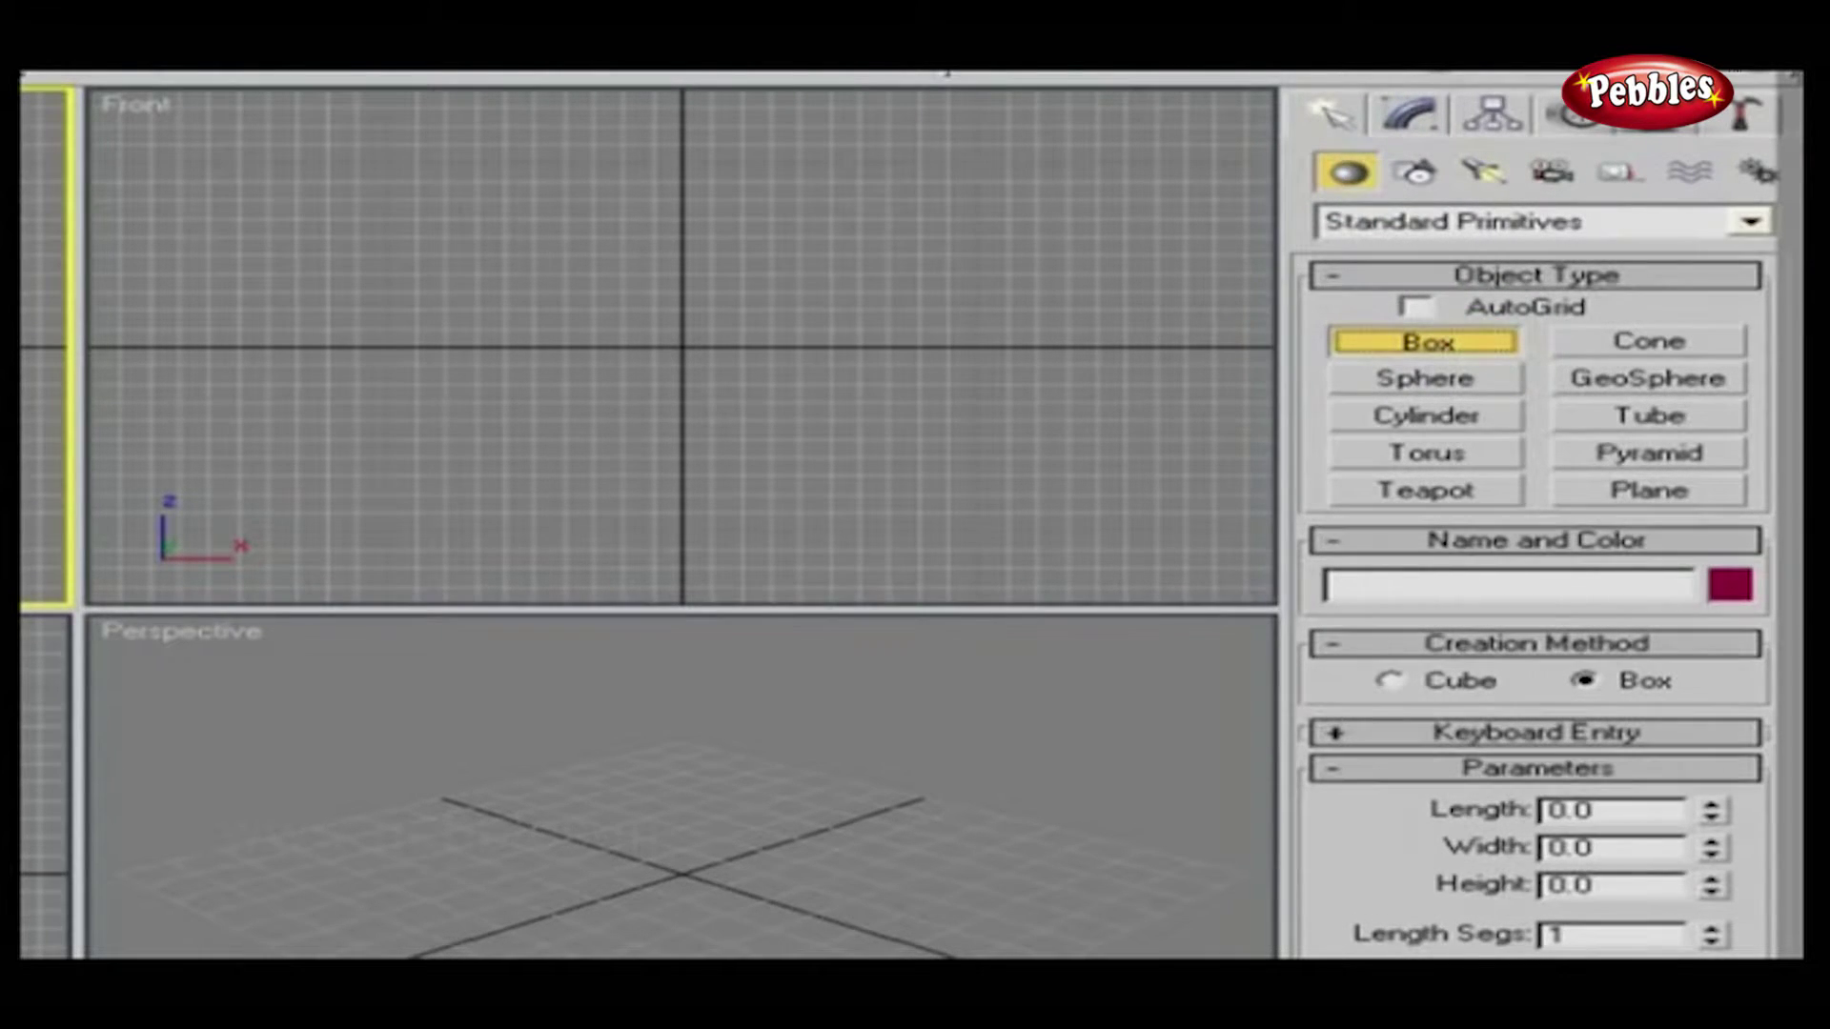
left_click_drag(584, 843, 910, 687)
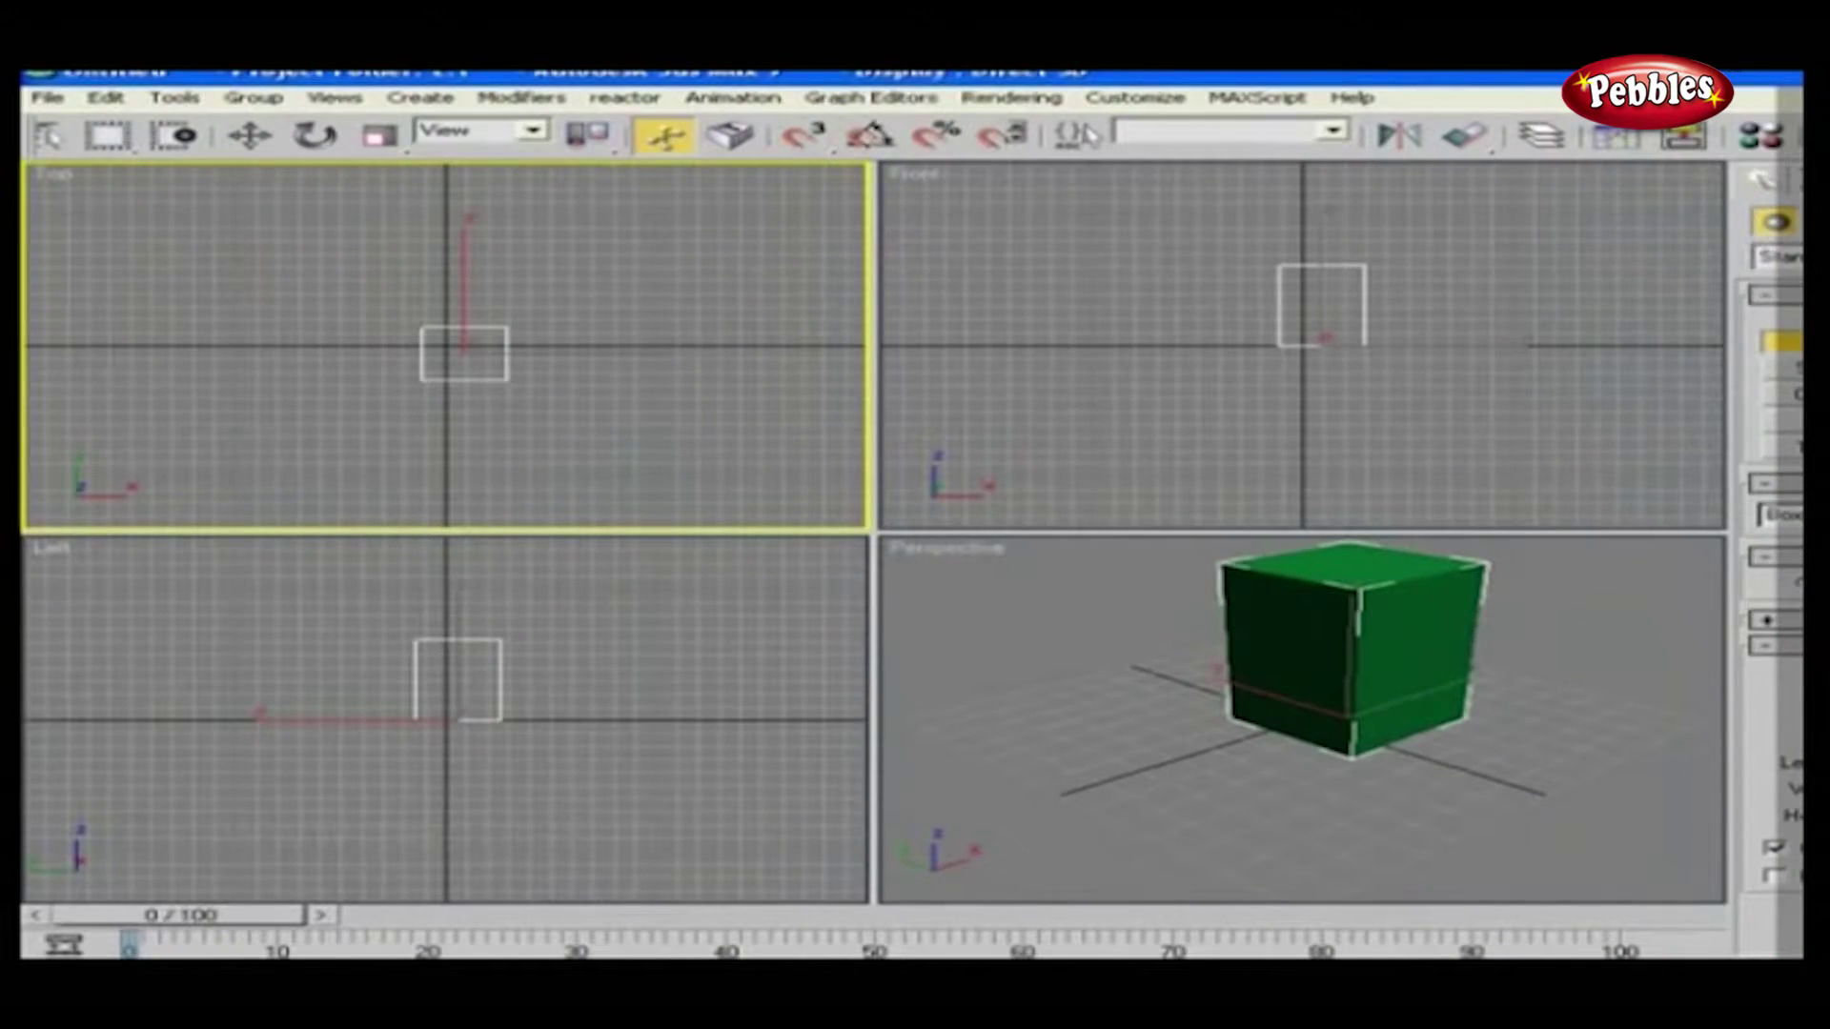
left_click(1799, 445)
left_click_drag(81, 194, 915, 575)
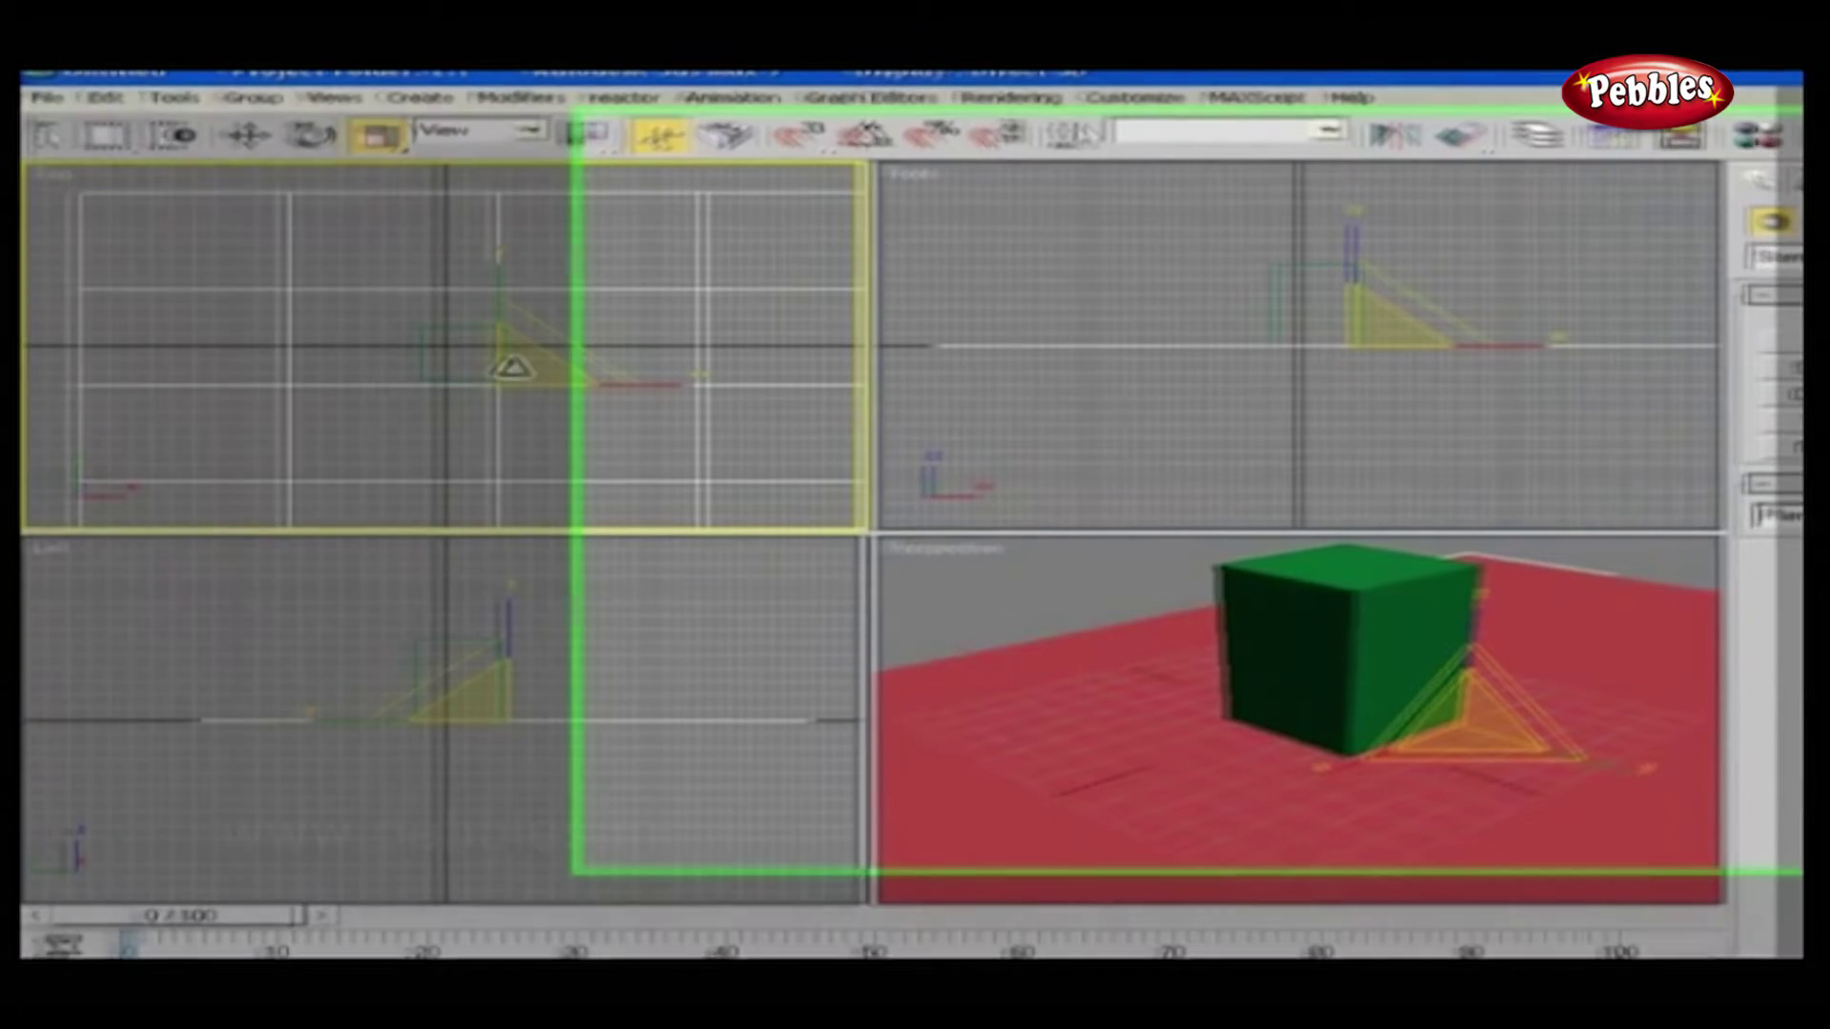
Place a Target Spot light in the Front viewport, aimed at the box.
left_click(1532, 197)
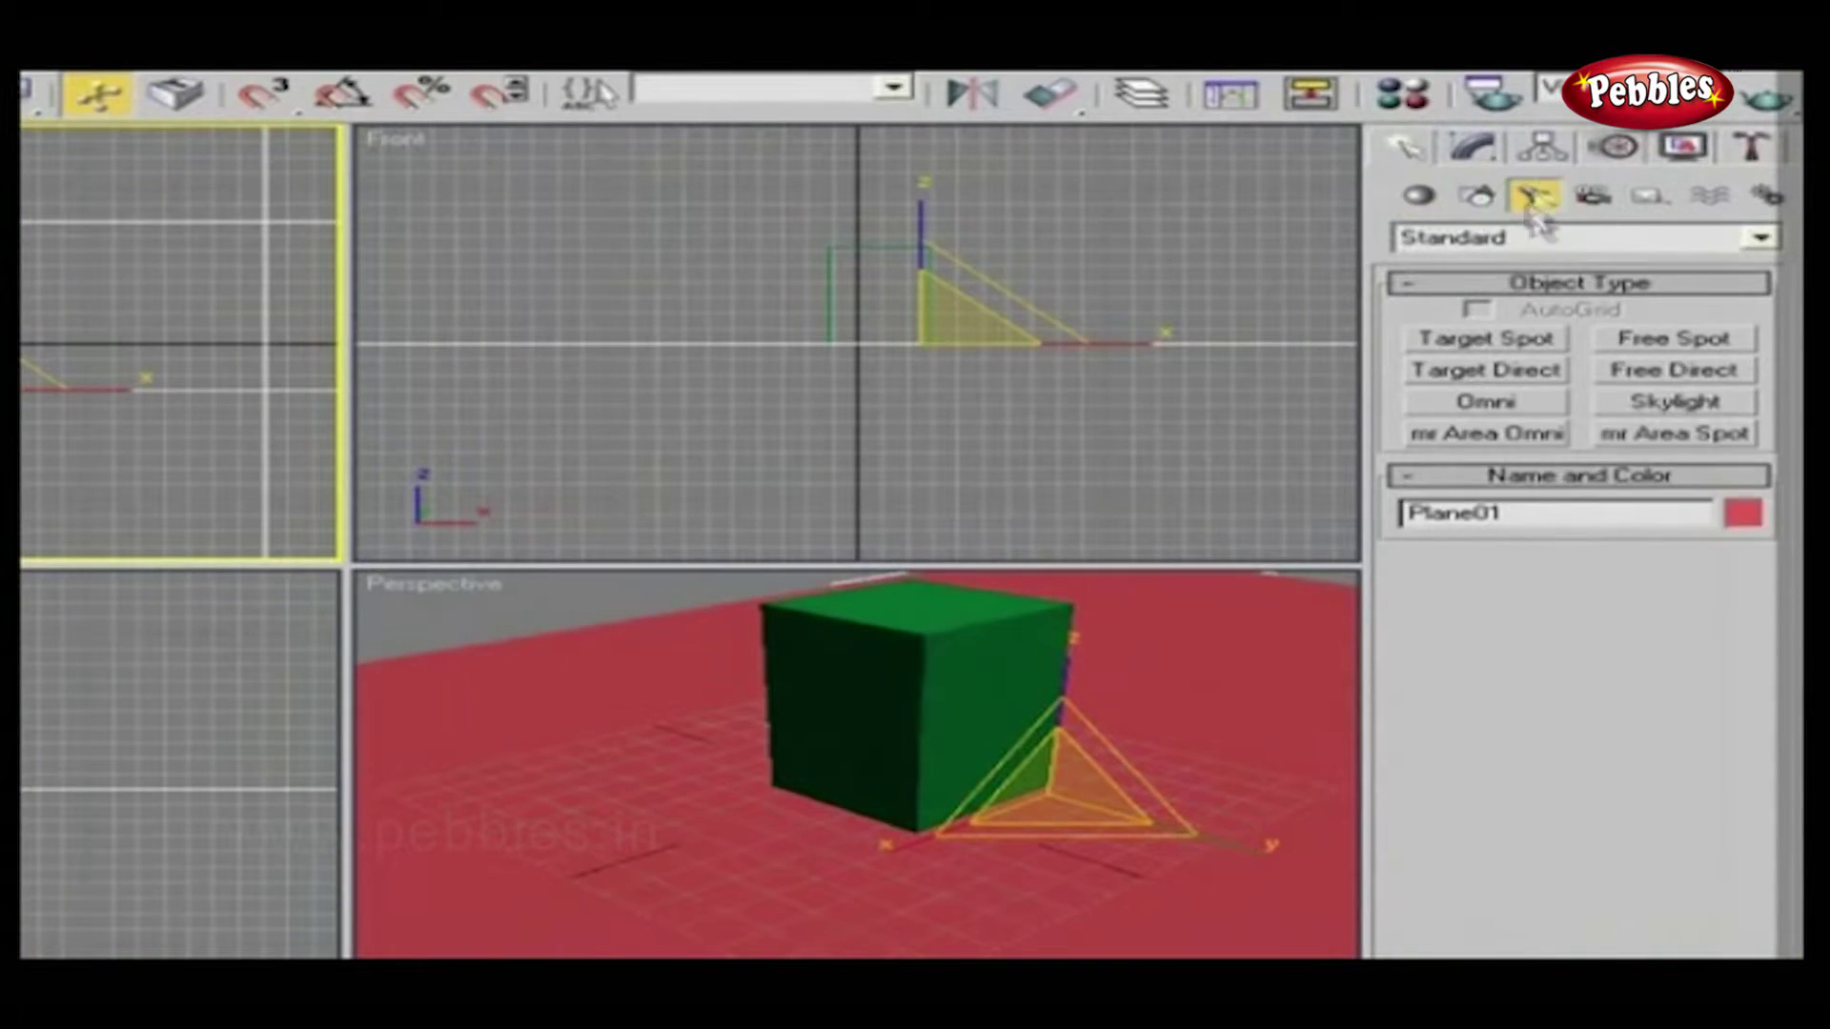
left_click(1544, 341)
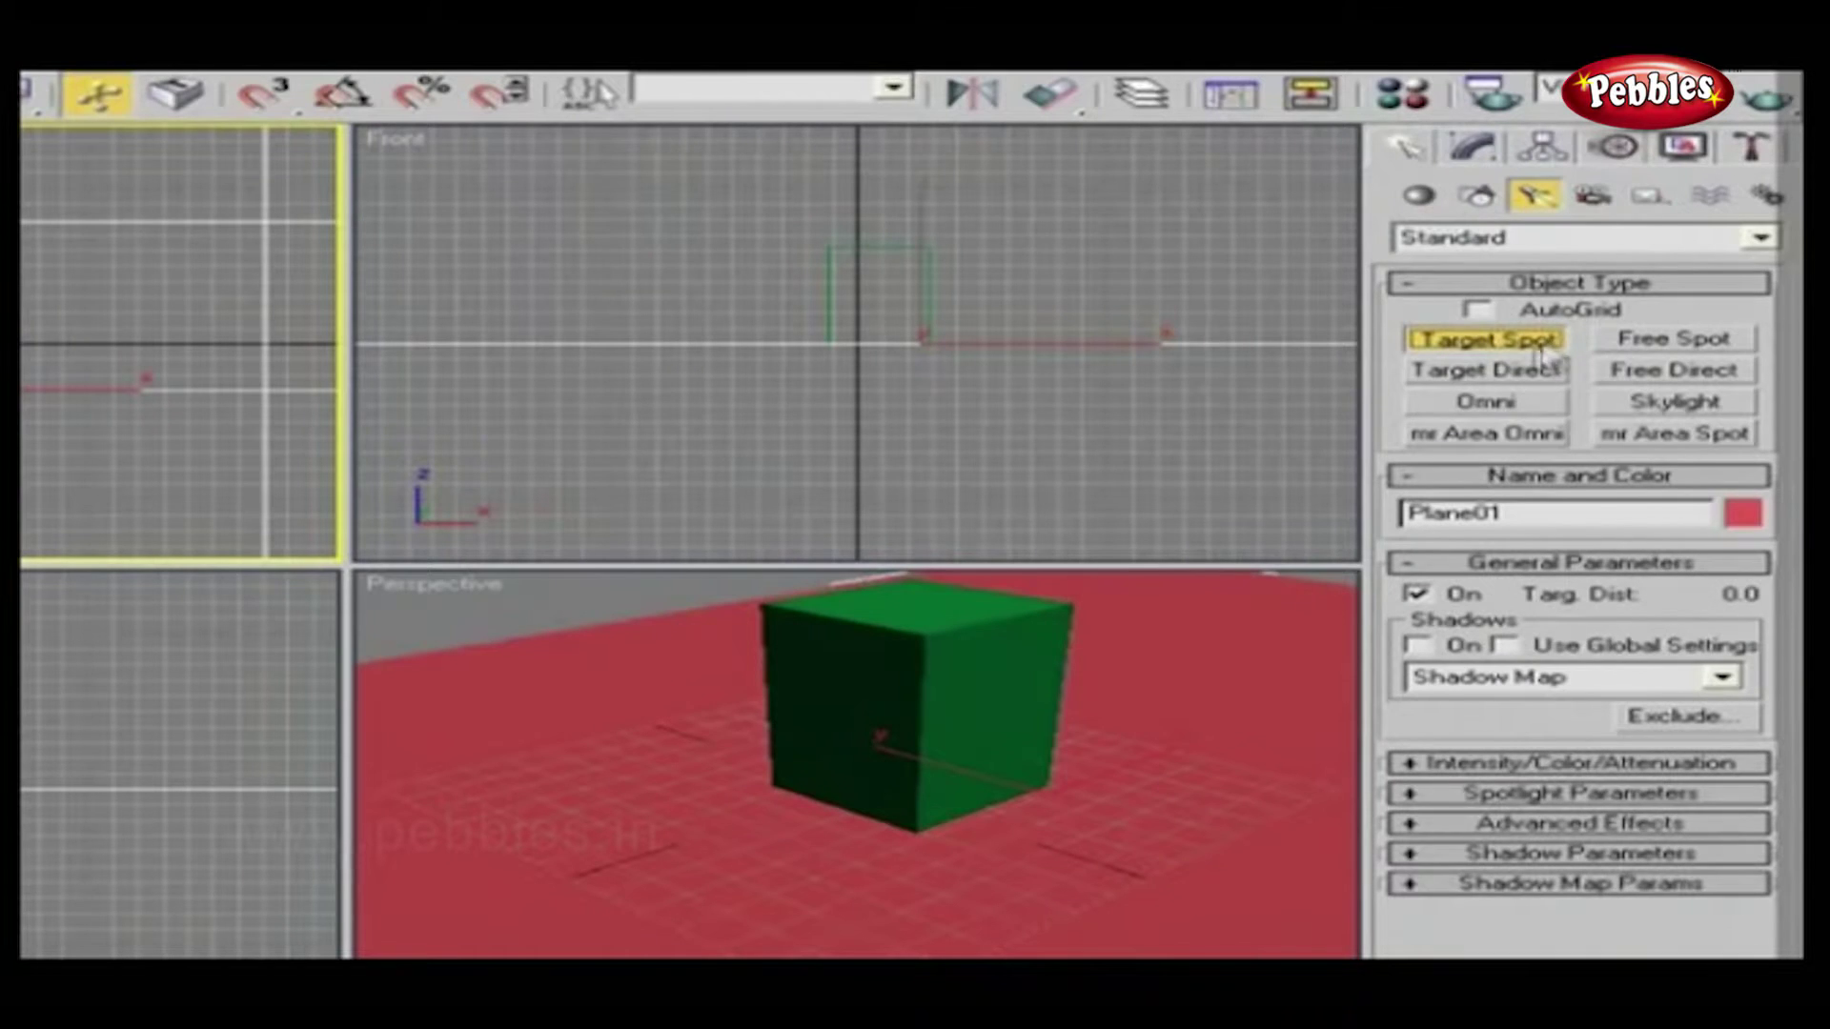
left_click_drag(1141, 157, 880, 300)
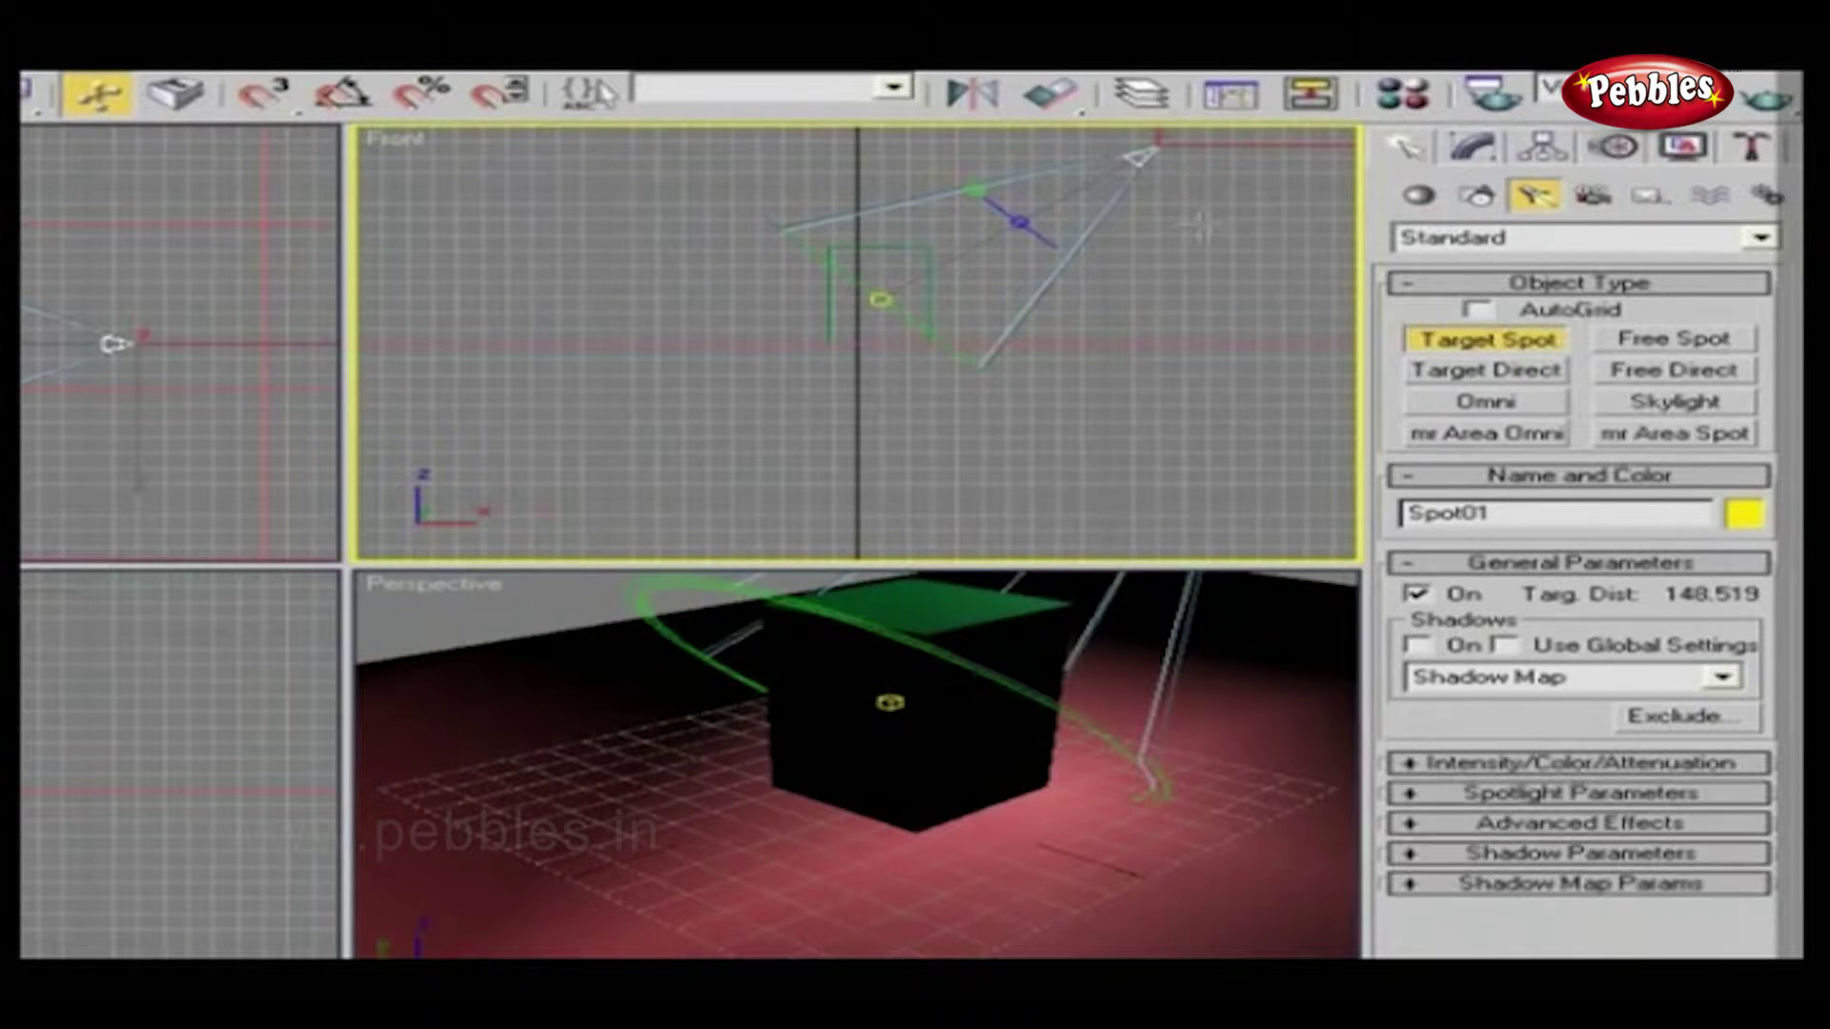
middle_click_drag(1201, 223, 1115, 367)
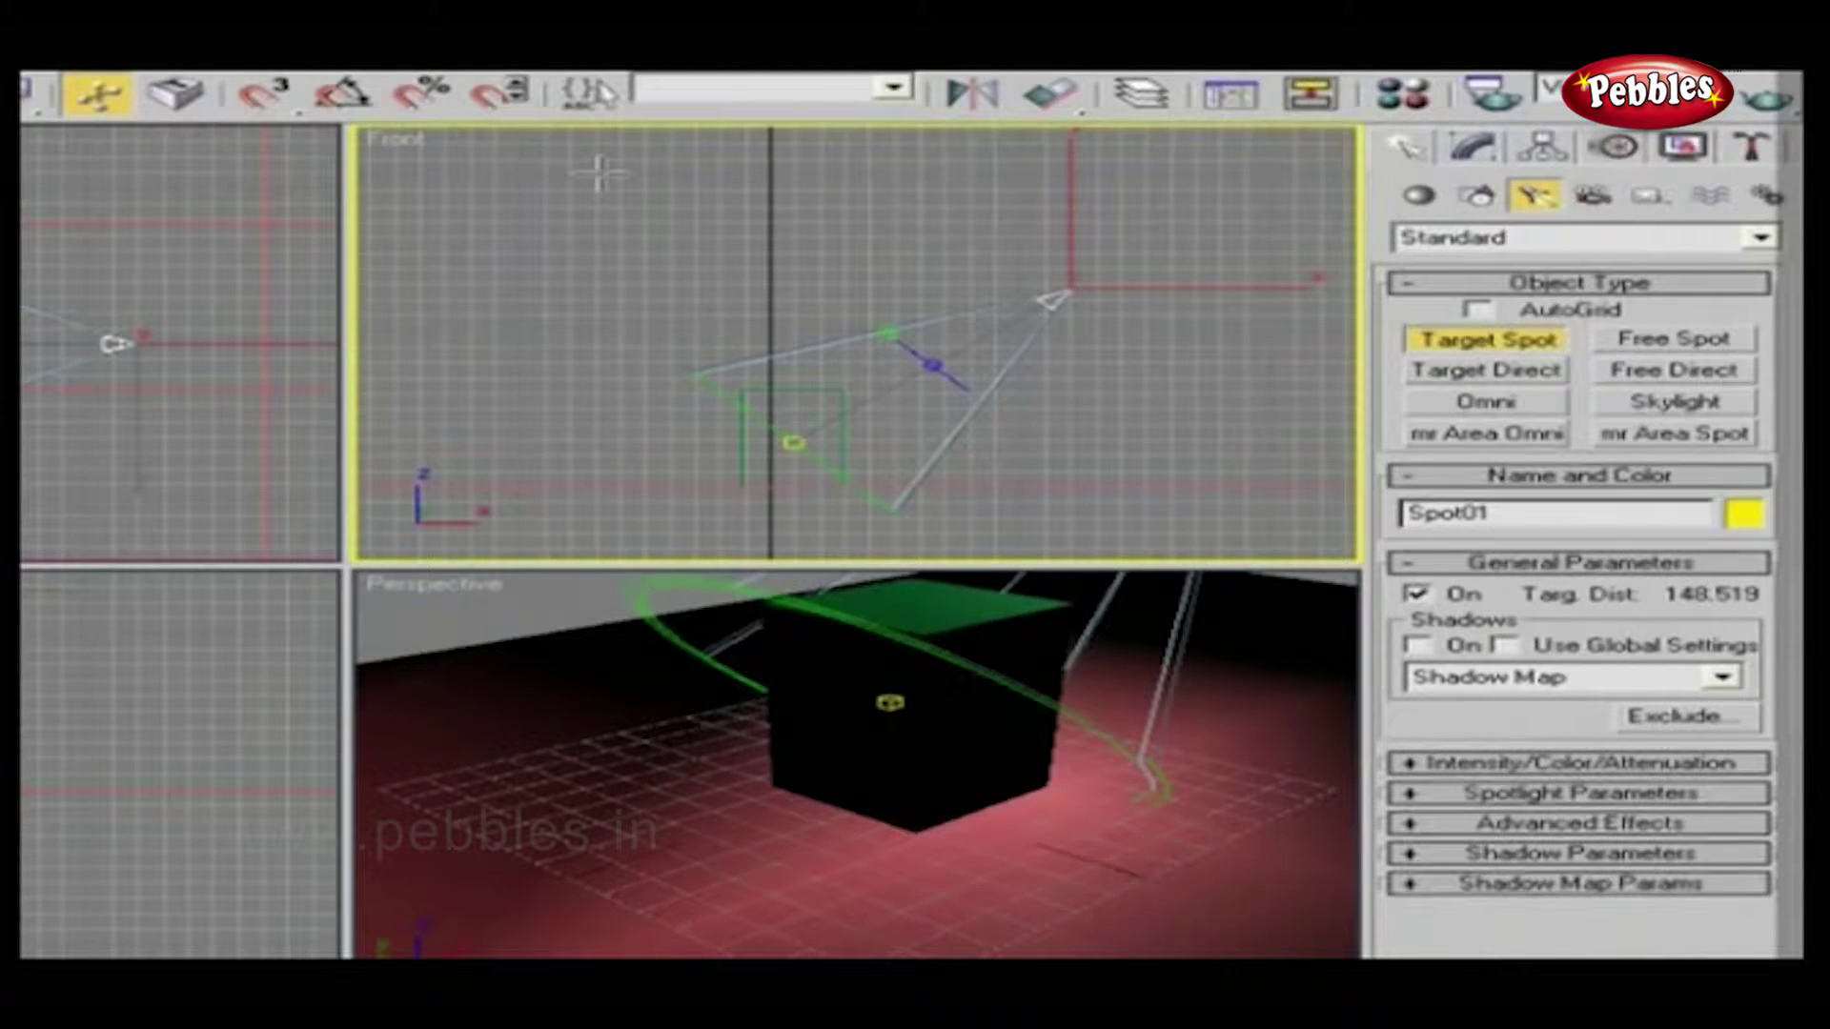
right_click(710, 329)
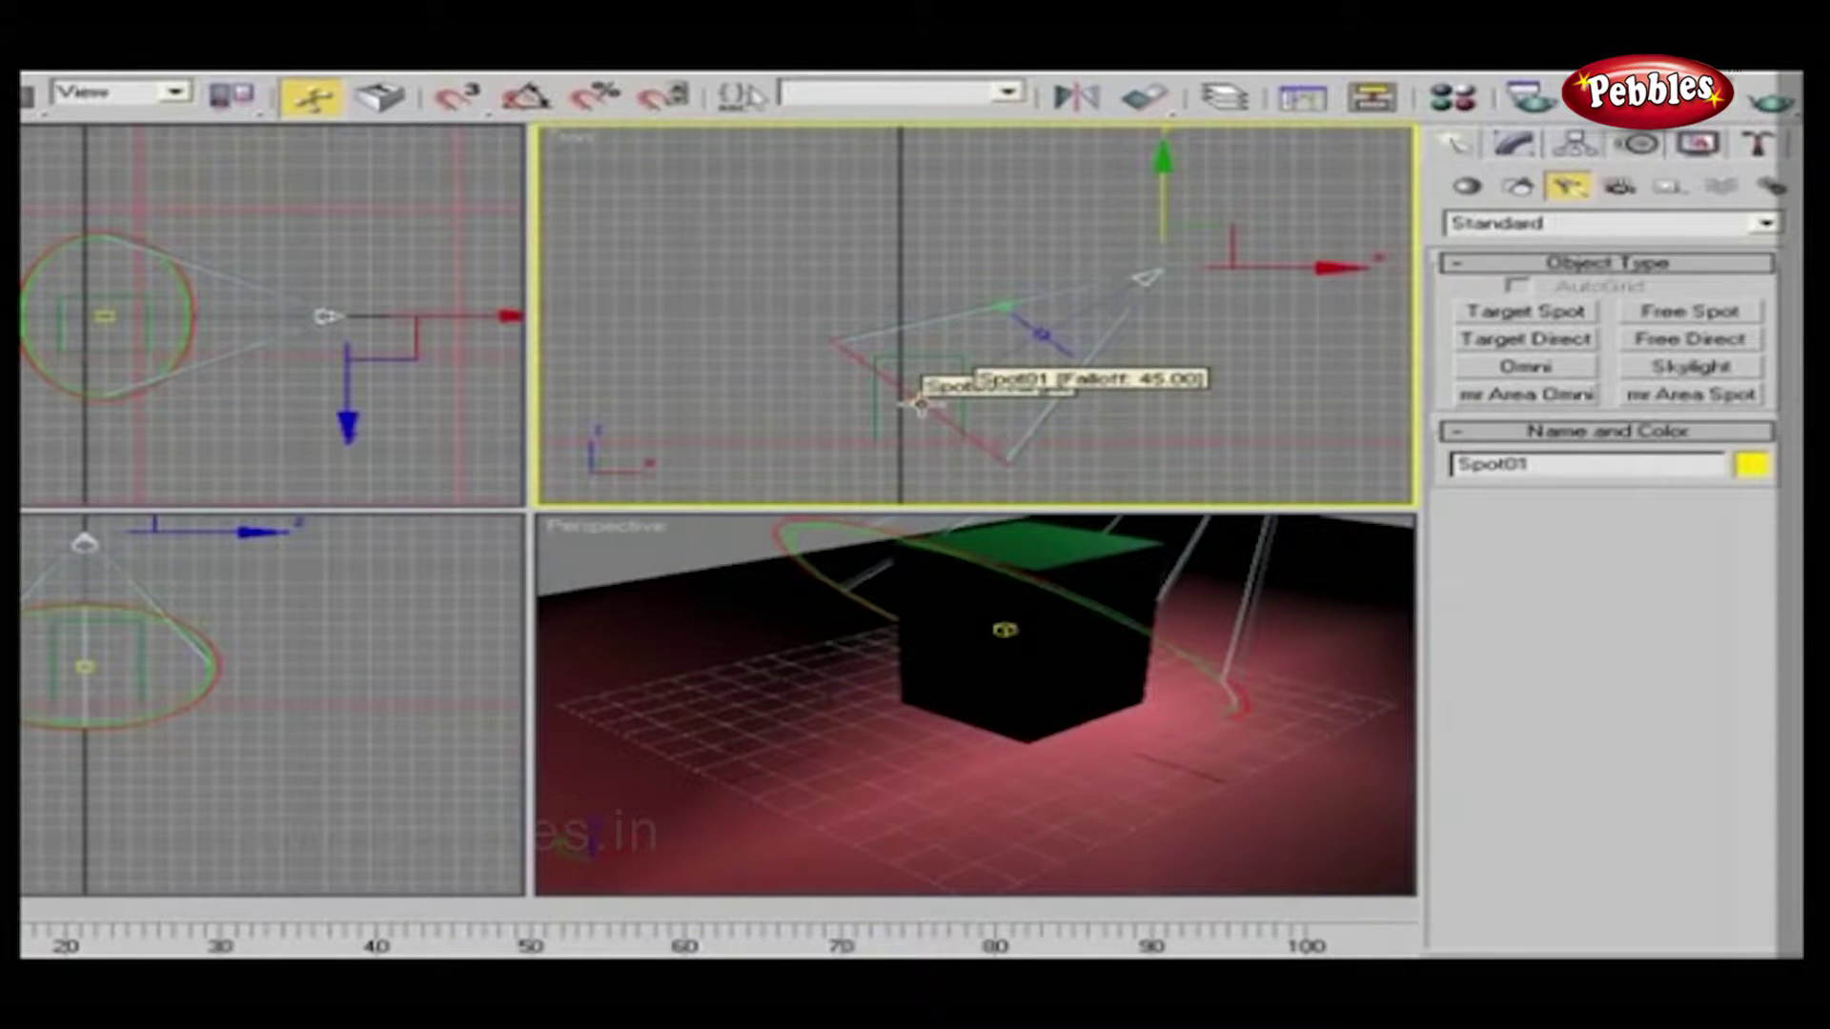
Move Spot01 directly above the box and raise it higher so it shines down.
left_click(1156, 278)
left_click(1193, 285)
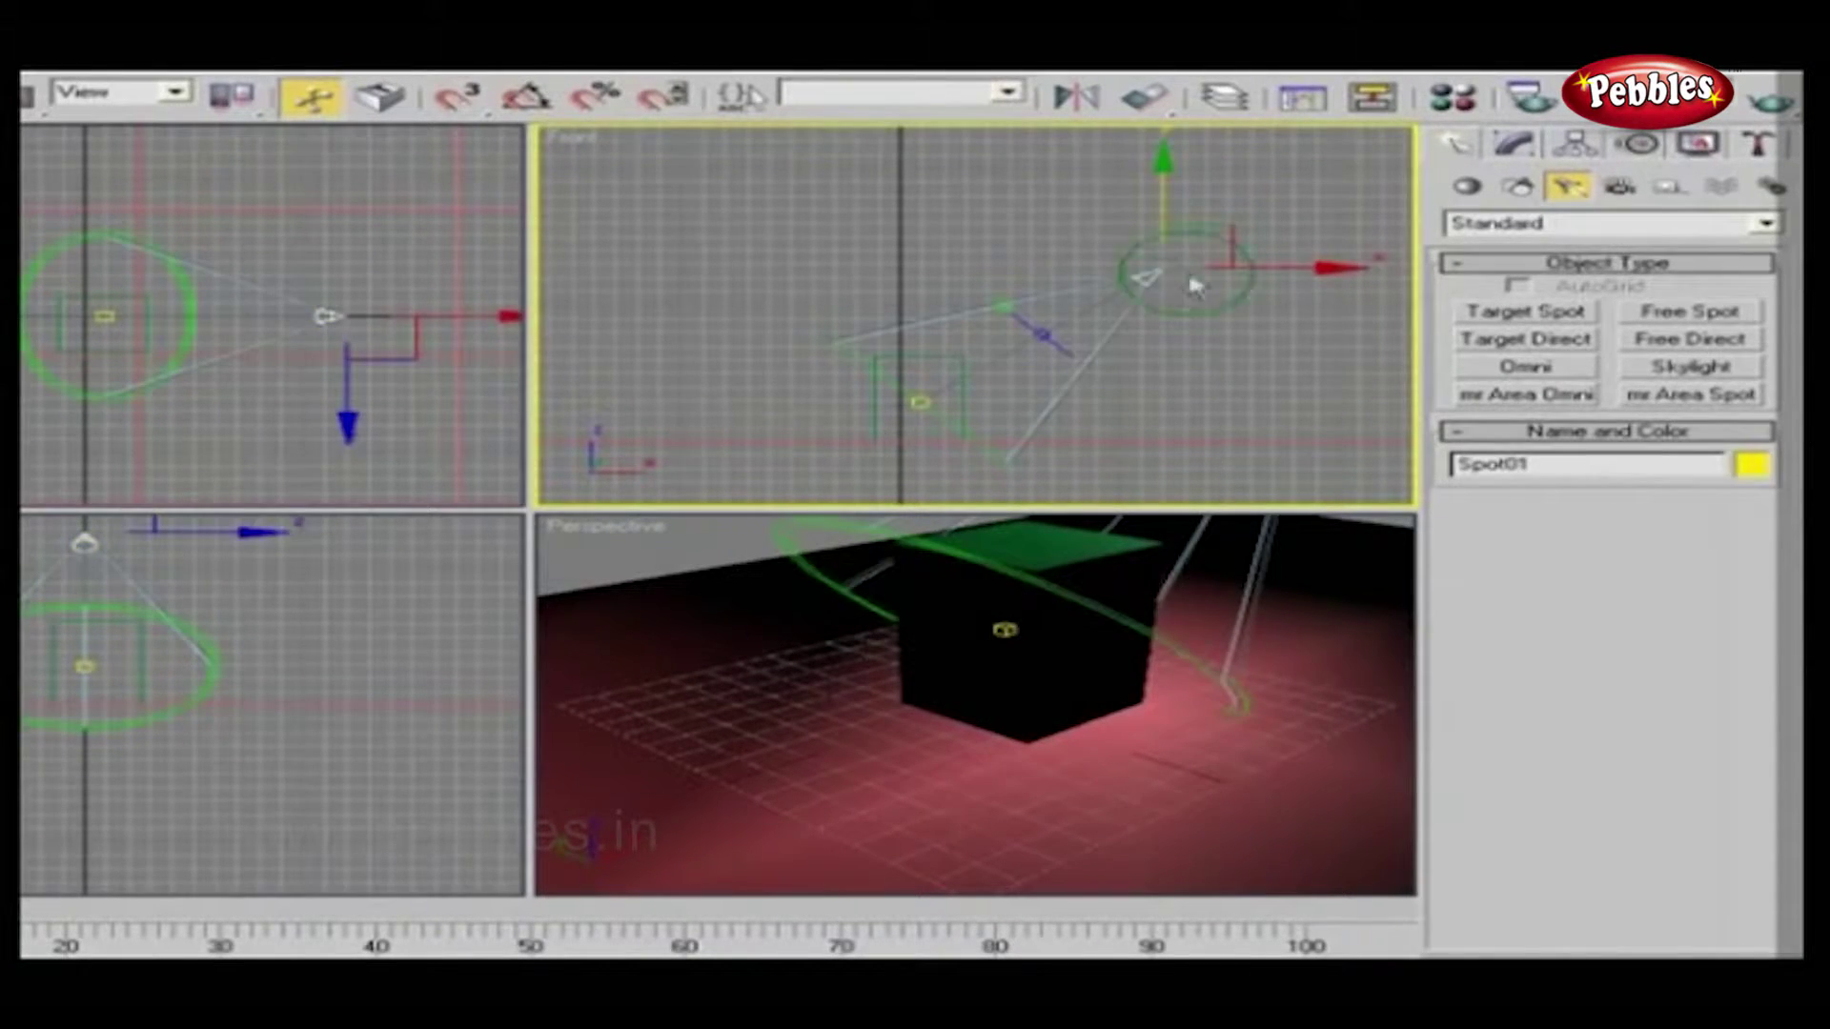
left_click_drag(1315, 268, 1091, 214)
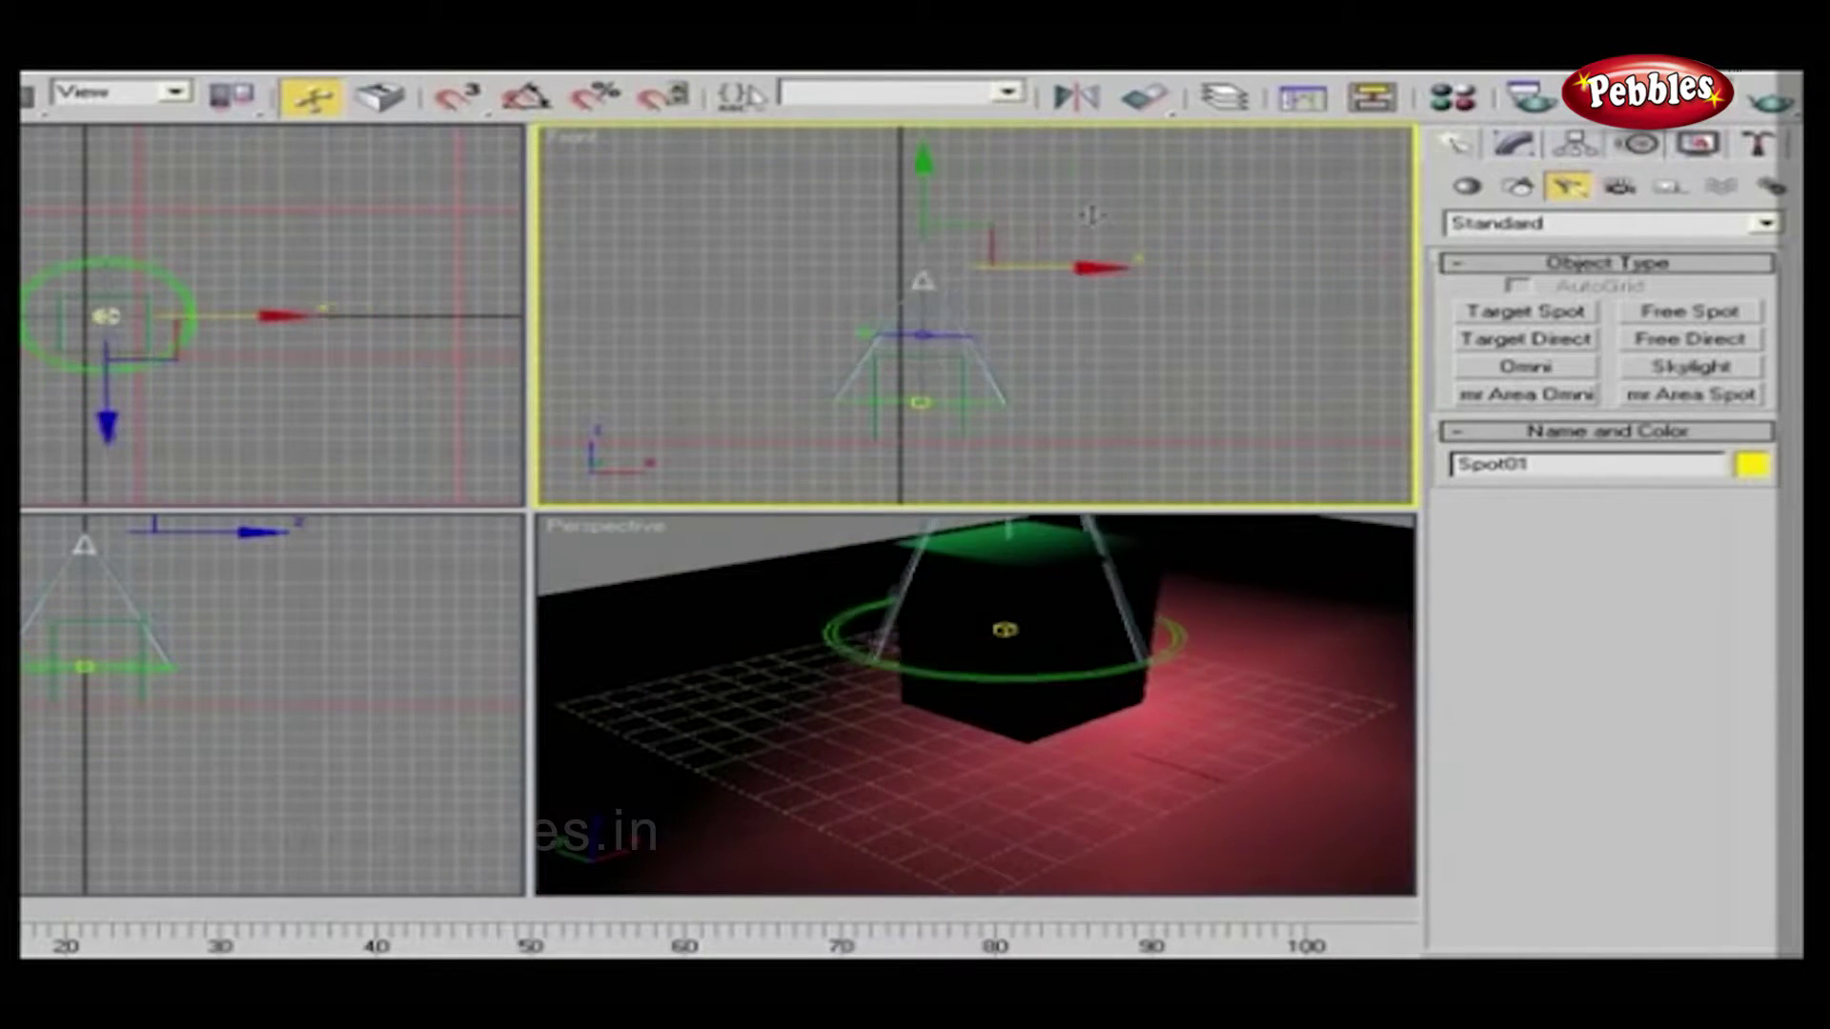
left_click_drag(930, 218, 972, 172)
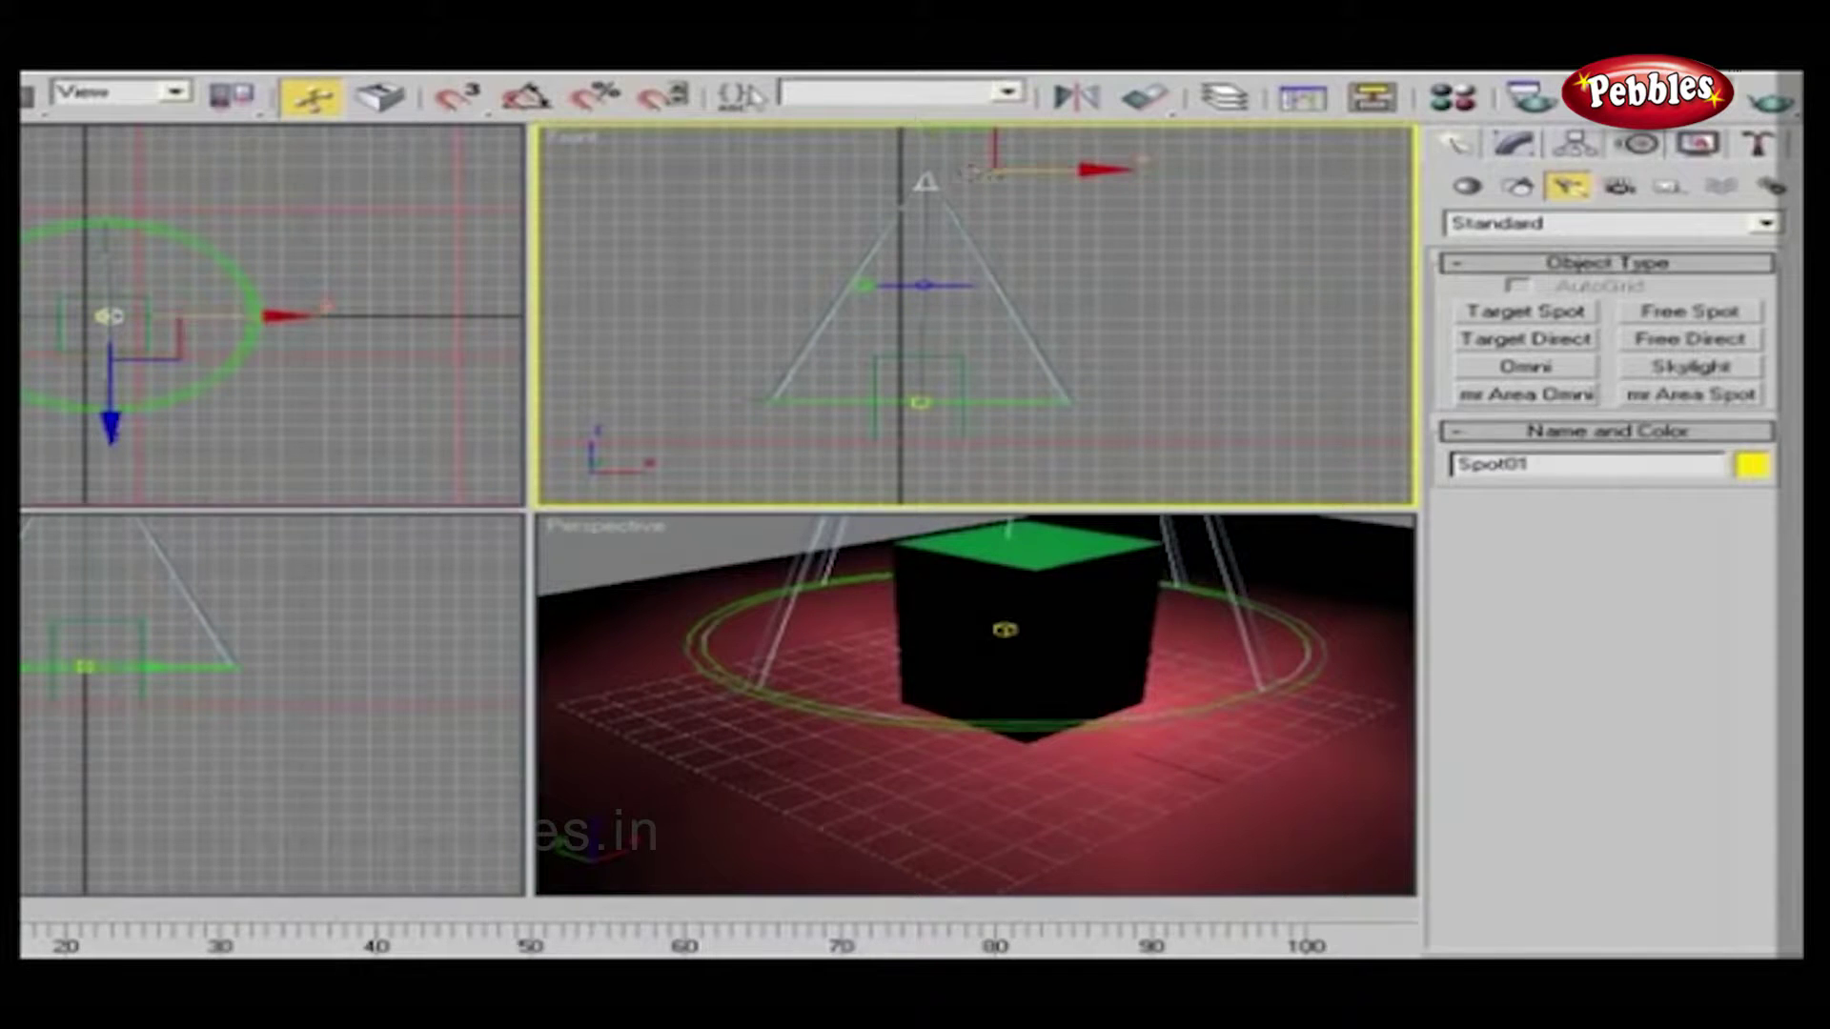
left_click_drag(1110, 170, 1180, 168)
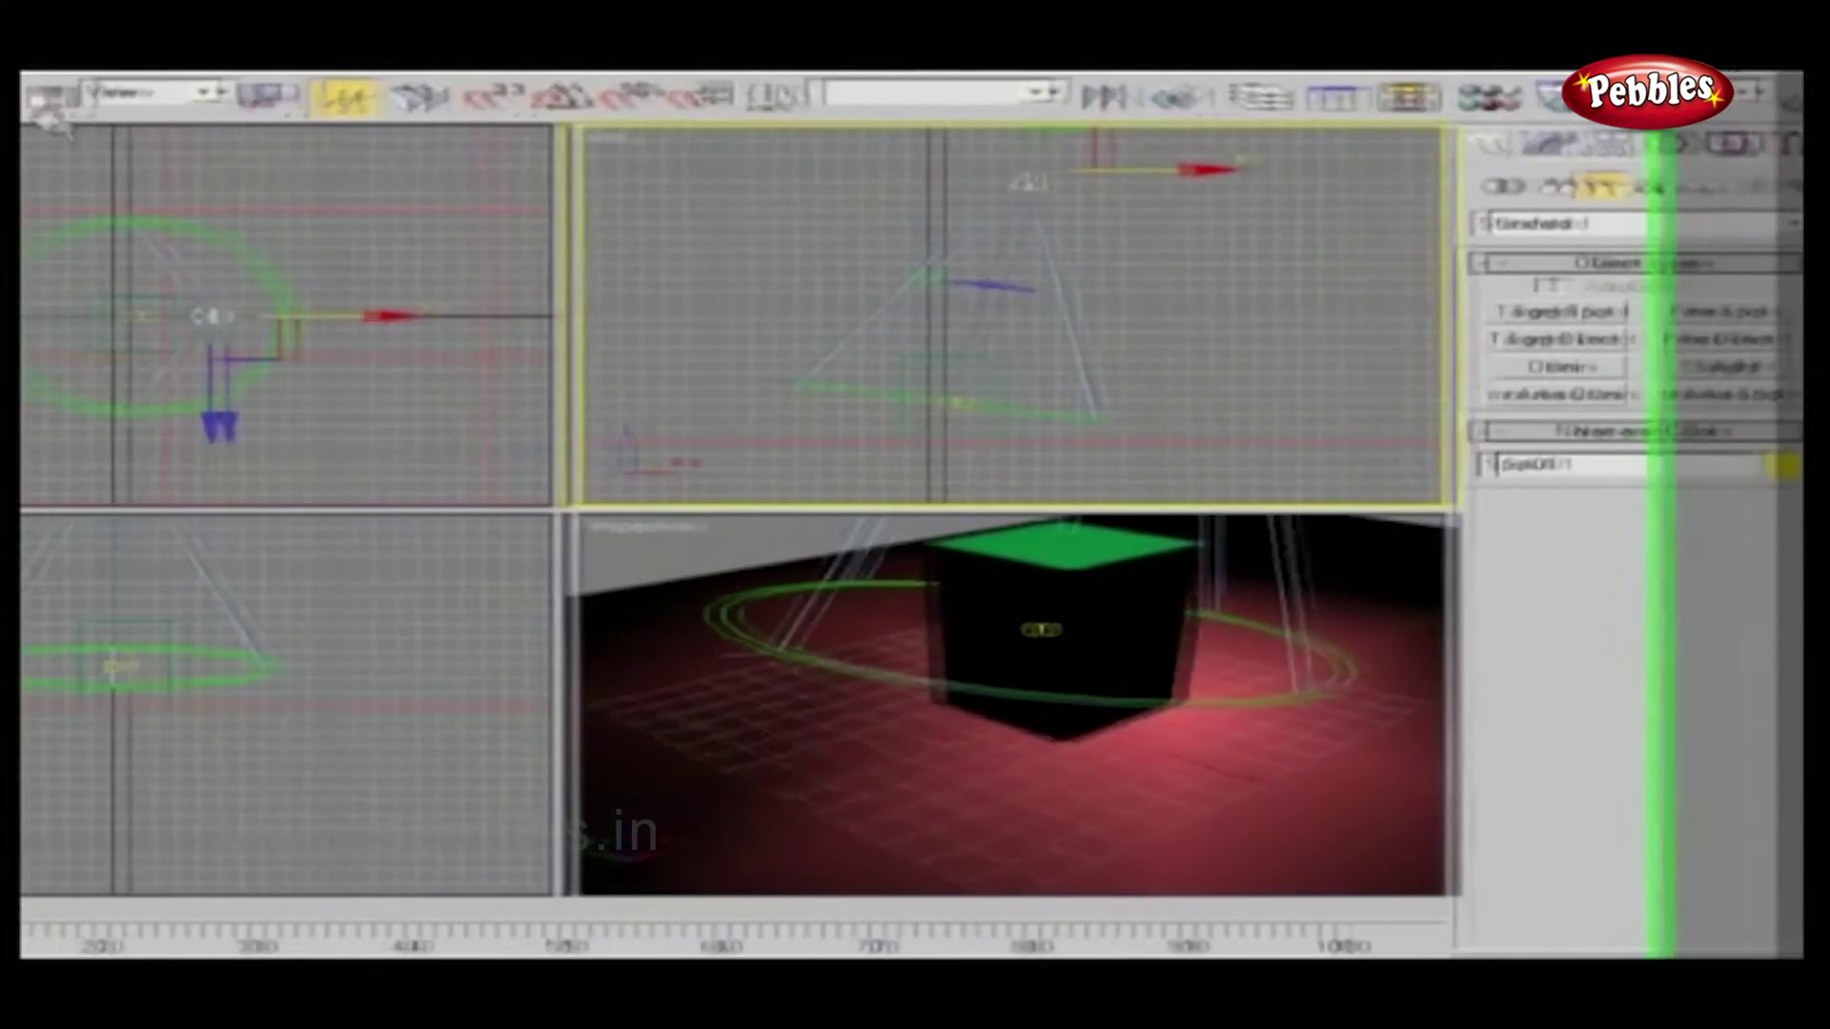
Rotate Spot01 slightly in the Front view so its cone tilts across the box.
left_click(118, 97)
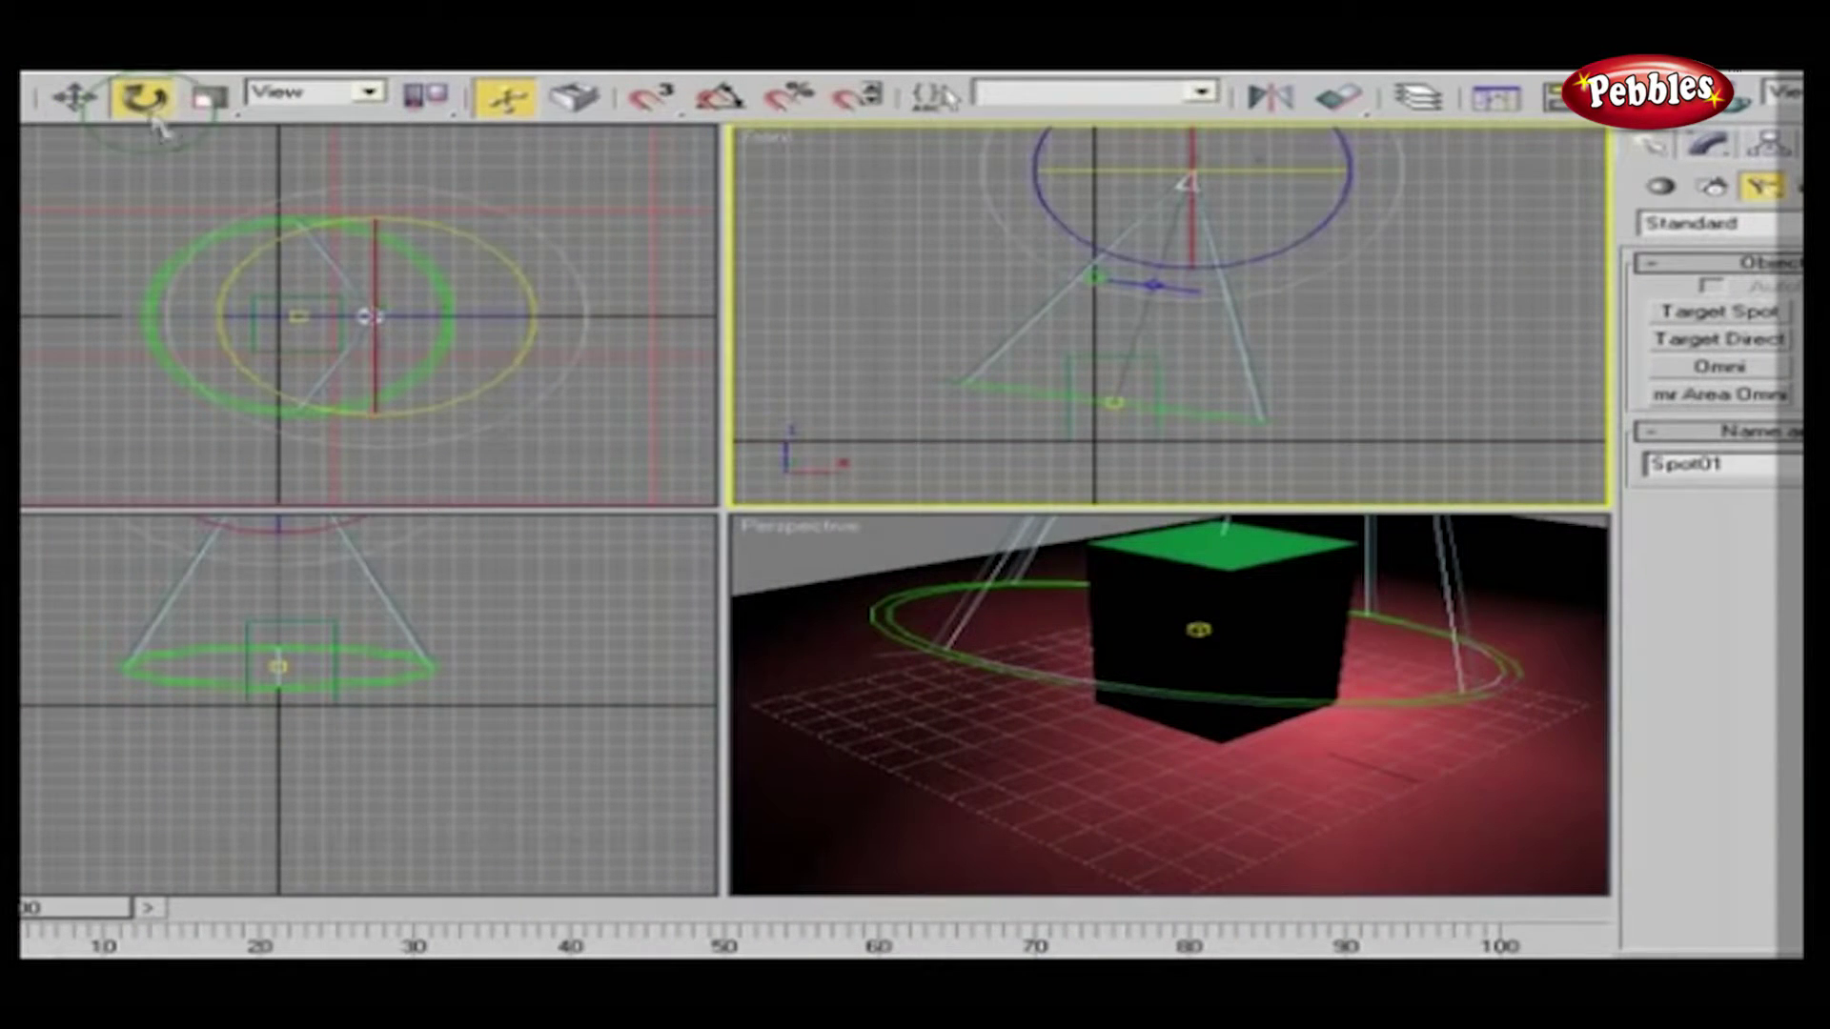
left_click_drag(1106, 154, 1389, 176)
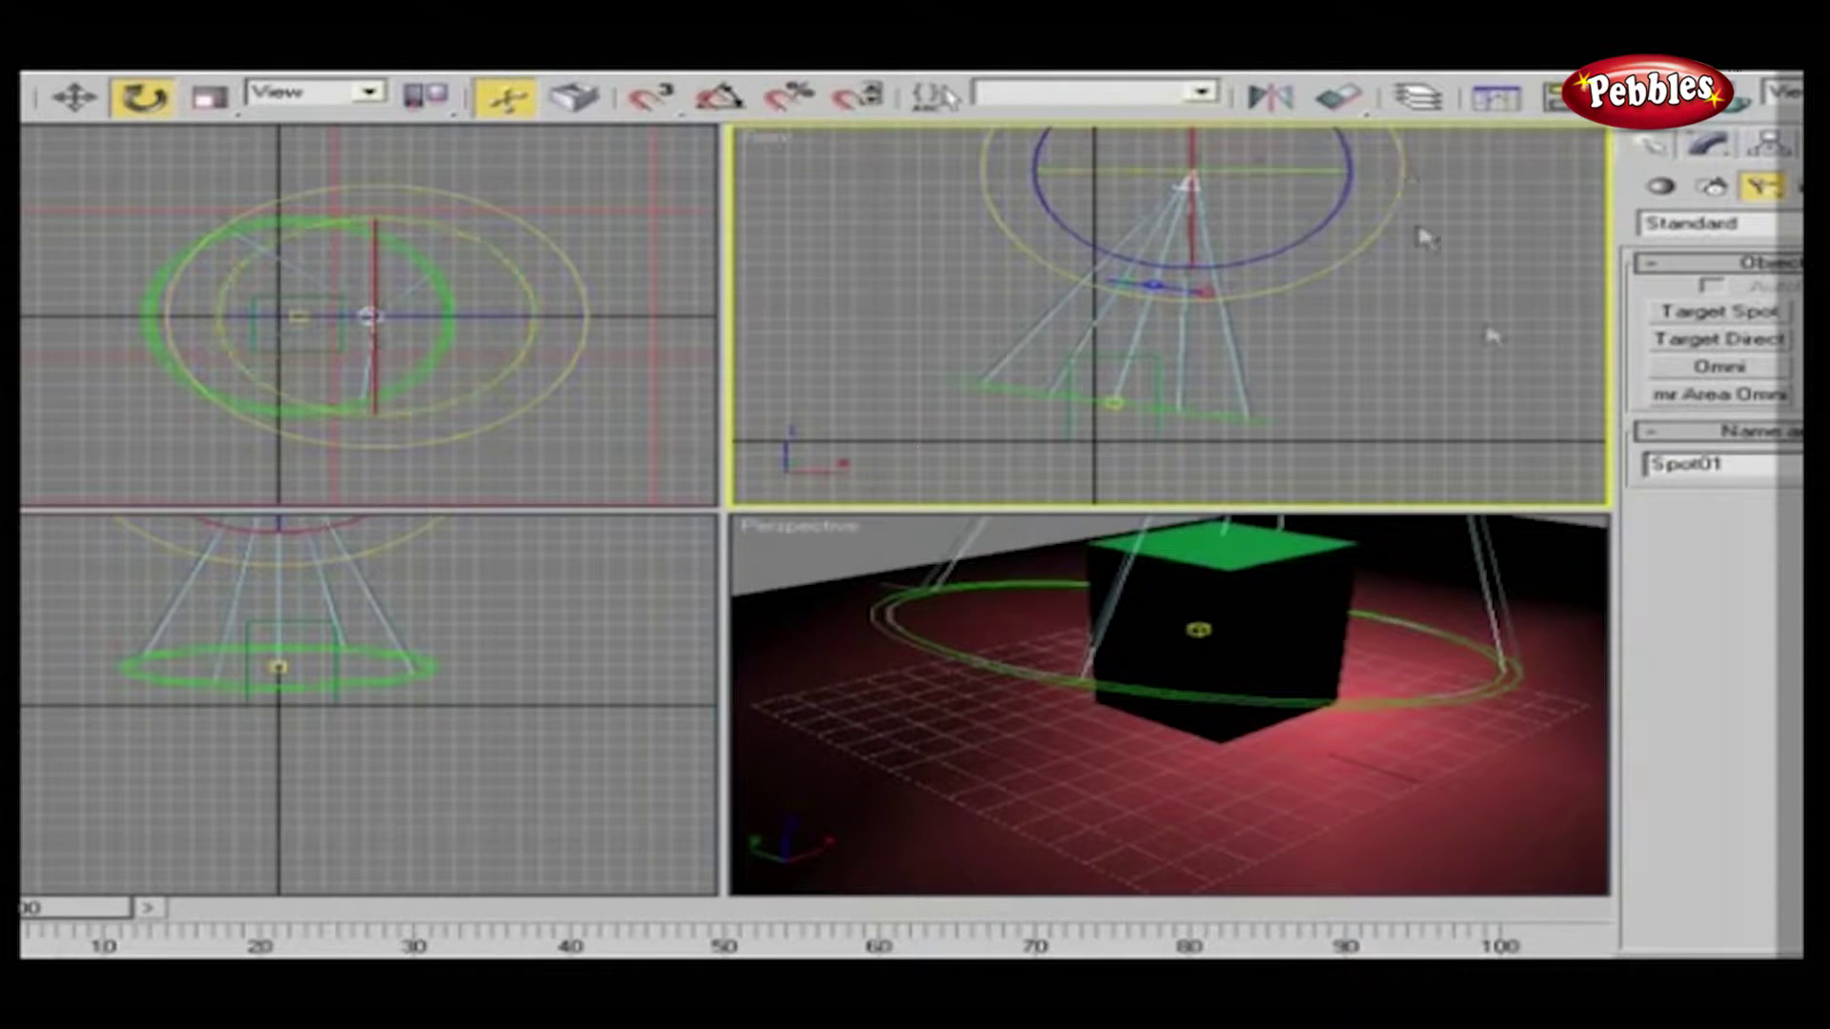
right_click(1569, 552)
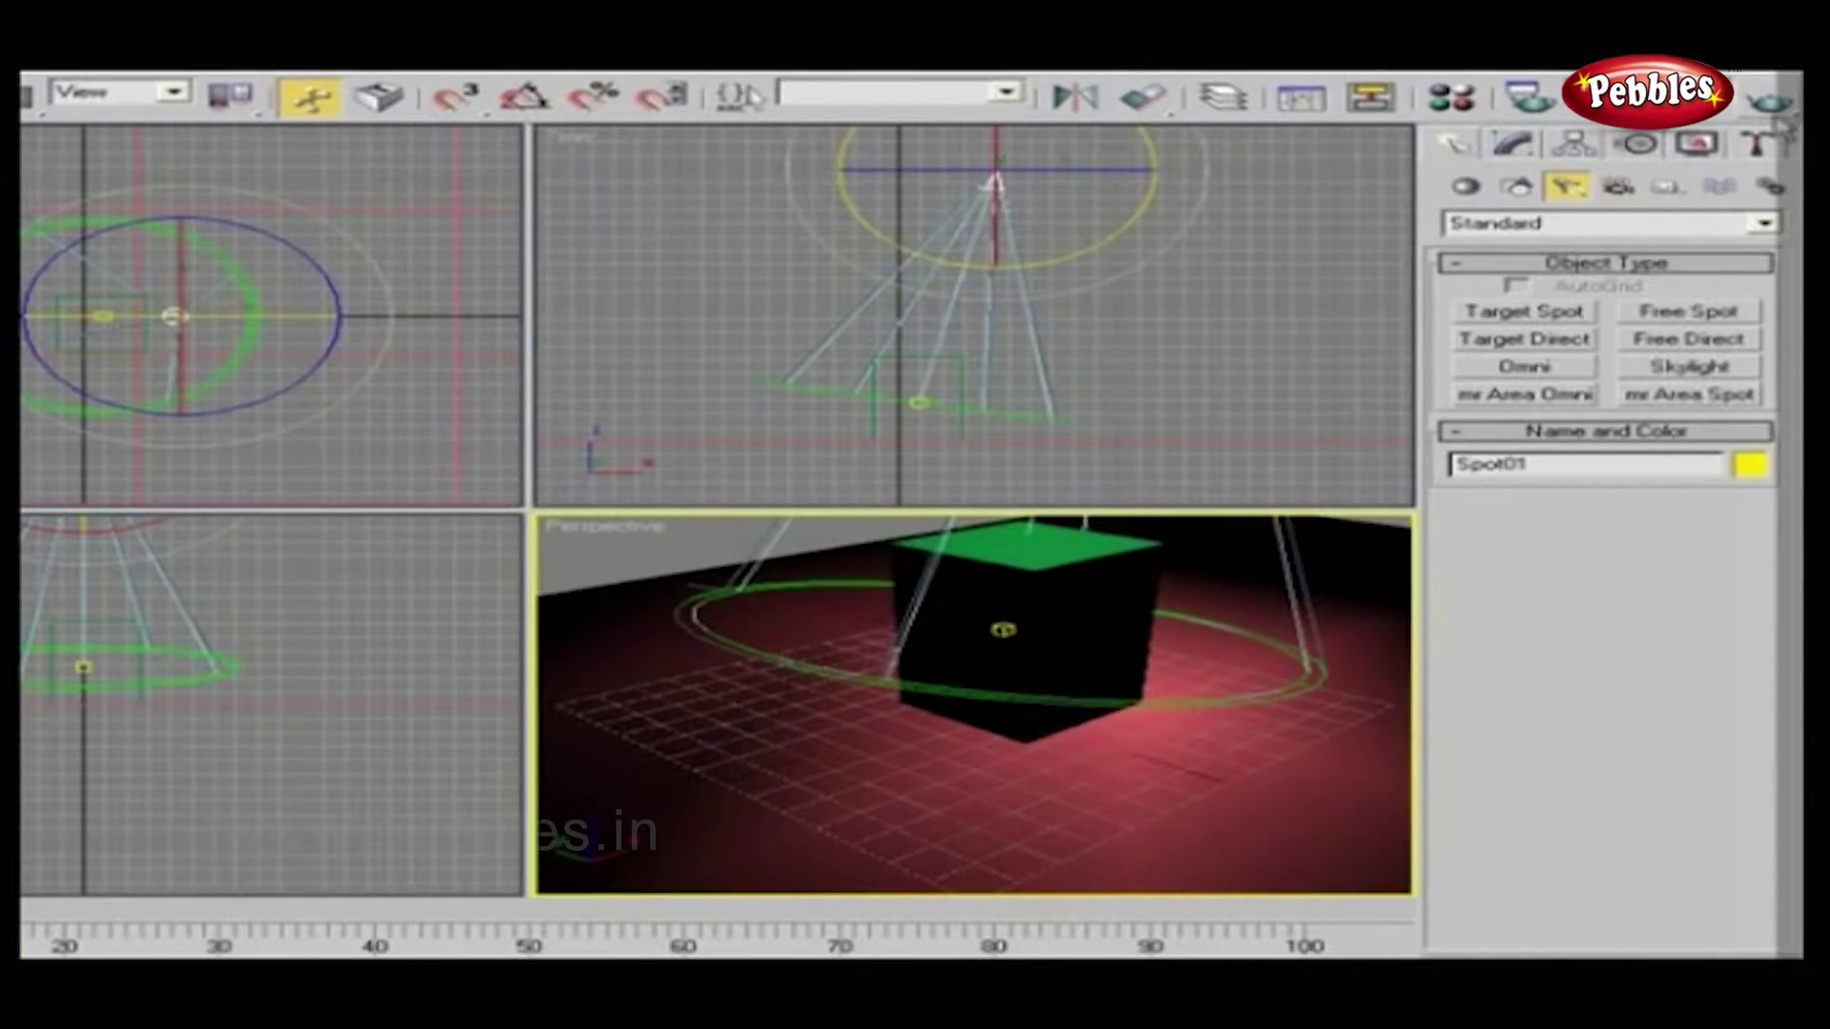
left_click(1771, 103)
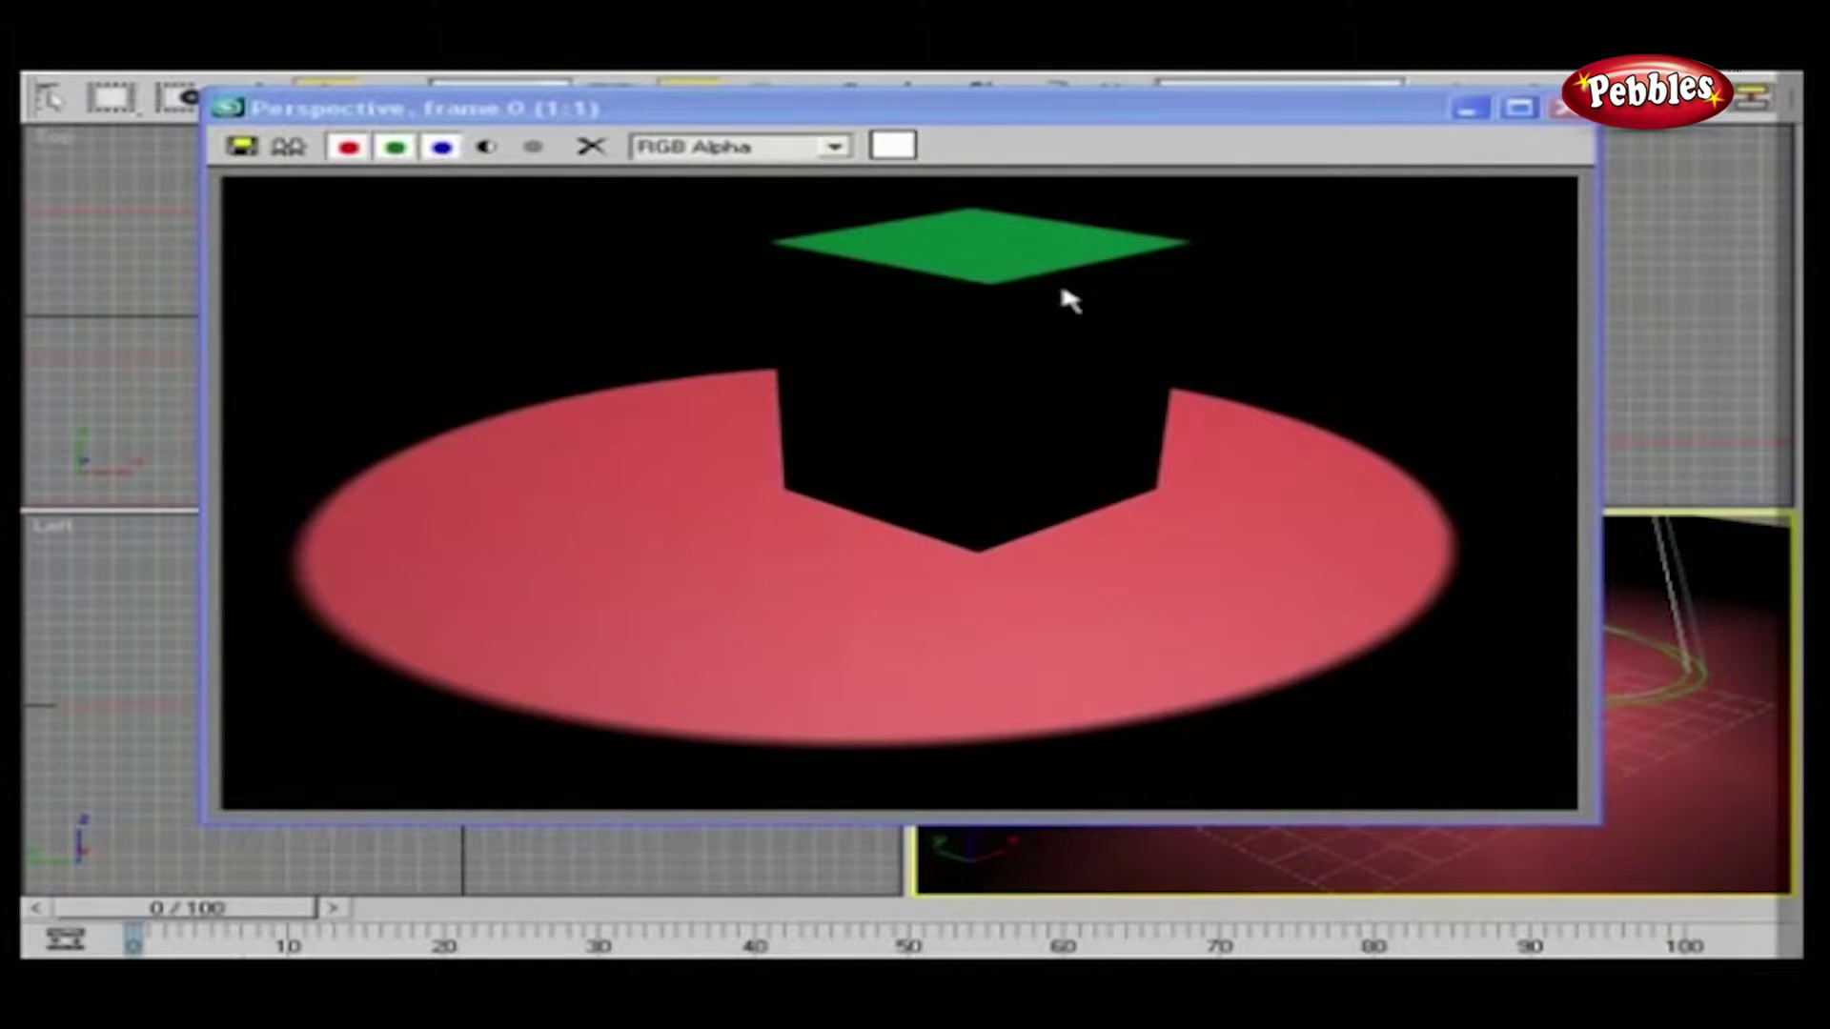
left_click(1565, 109)
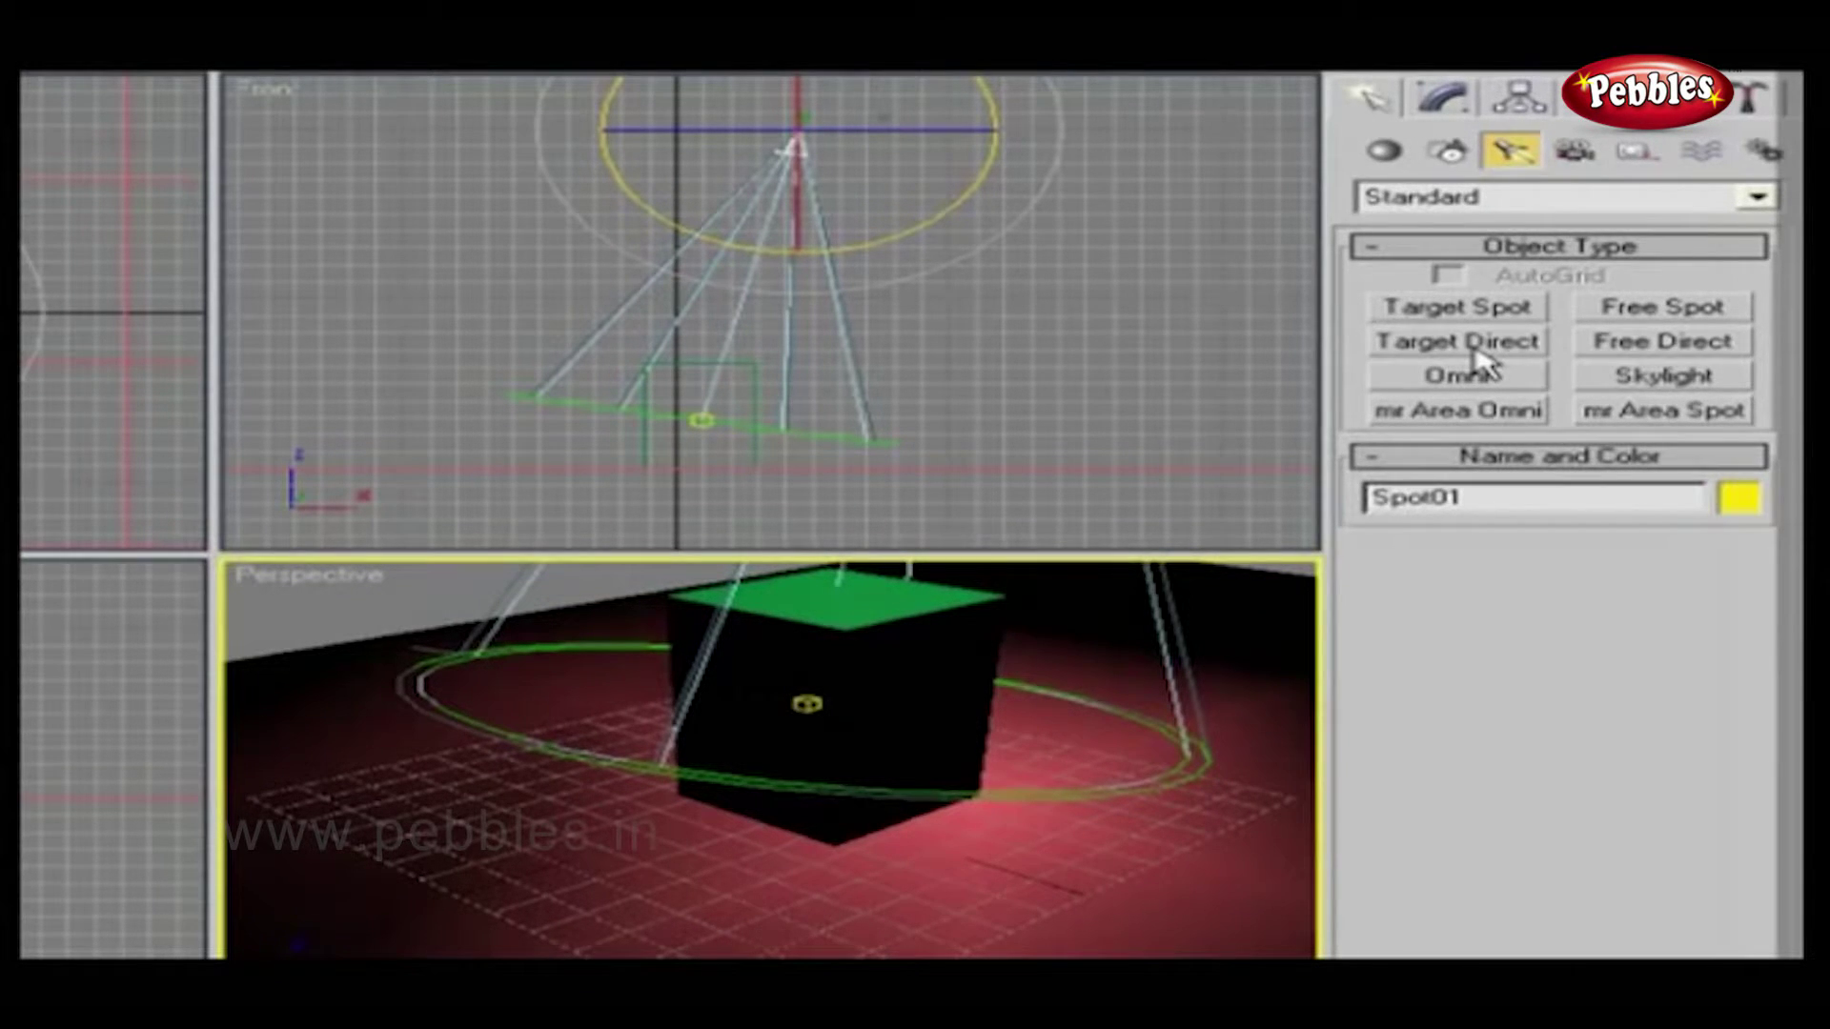
Replace the spotlight with a Target Direct light shining down on the box, then quick-render Perspective.
left_click(800, 148)
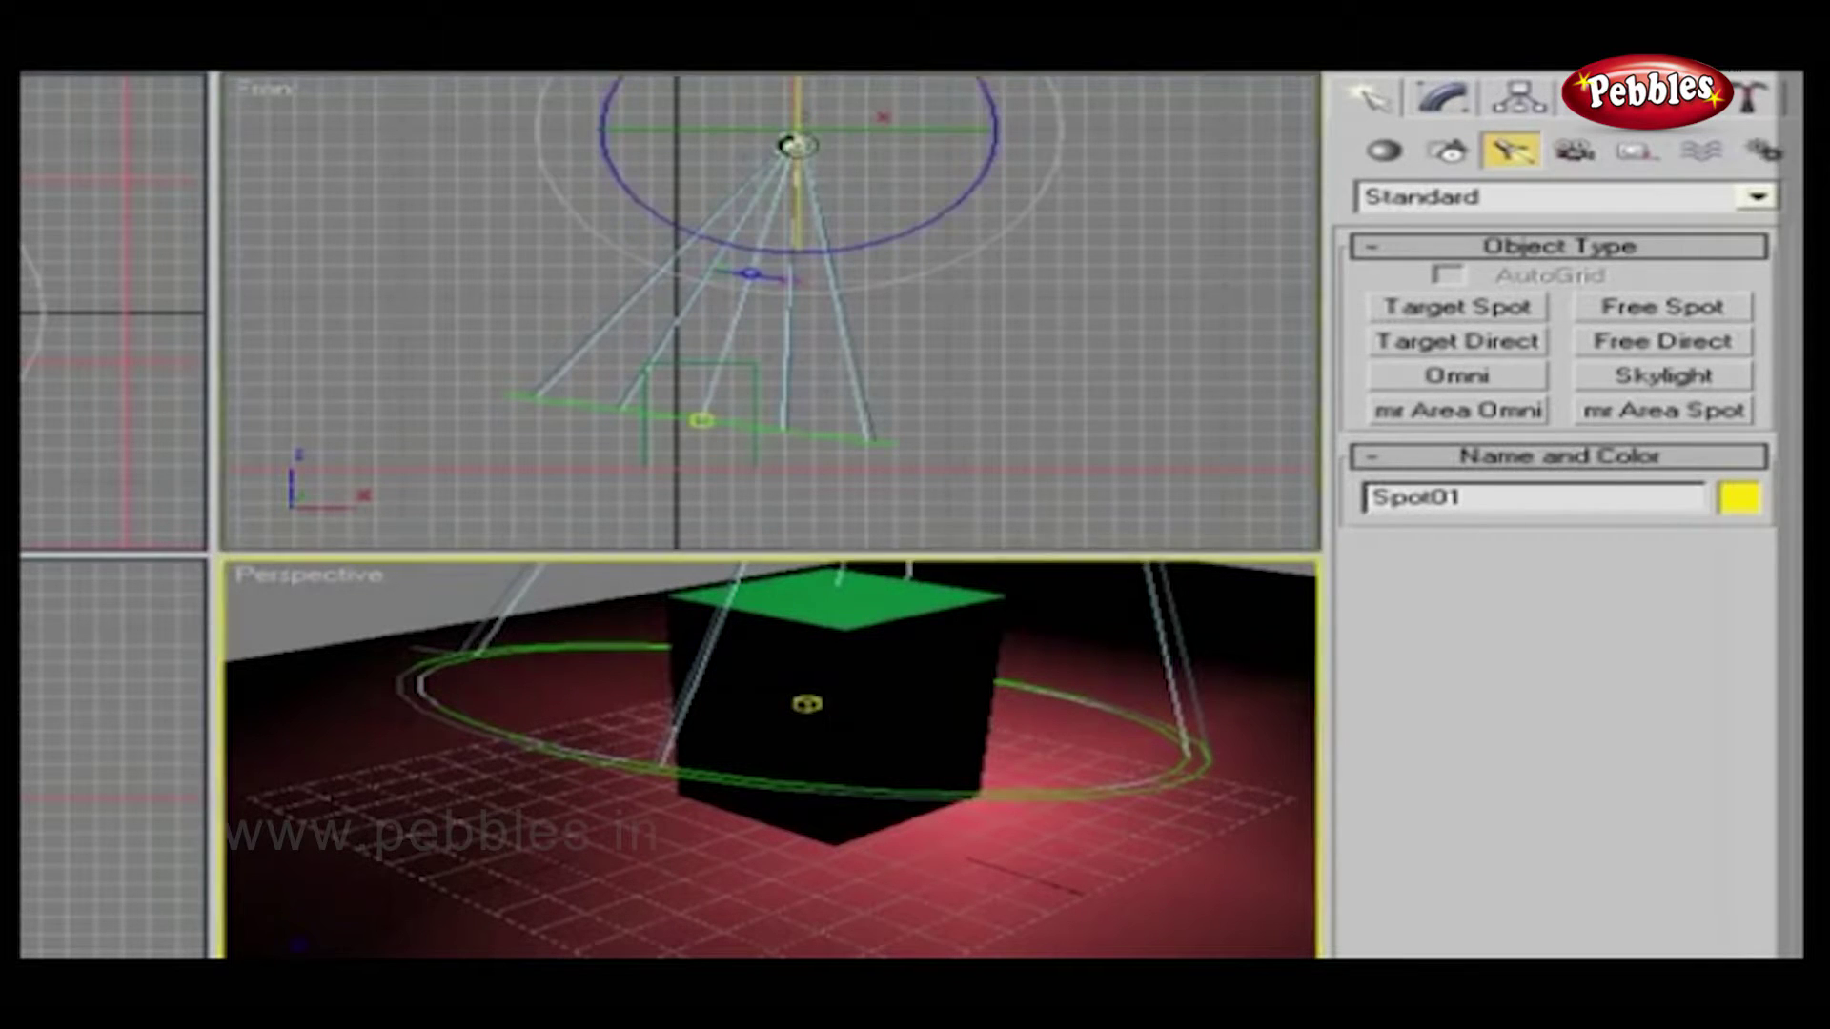
key("Delete")
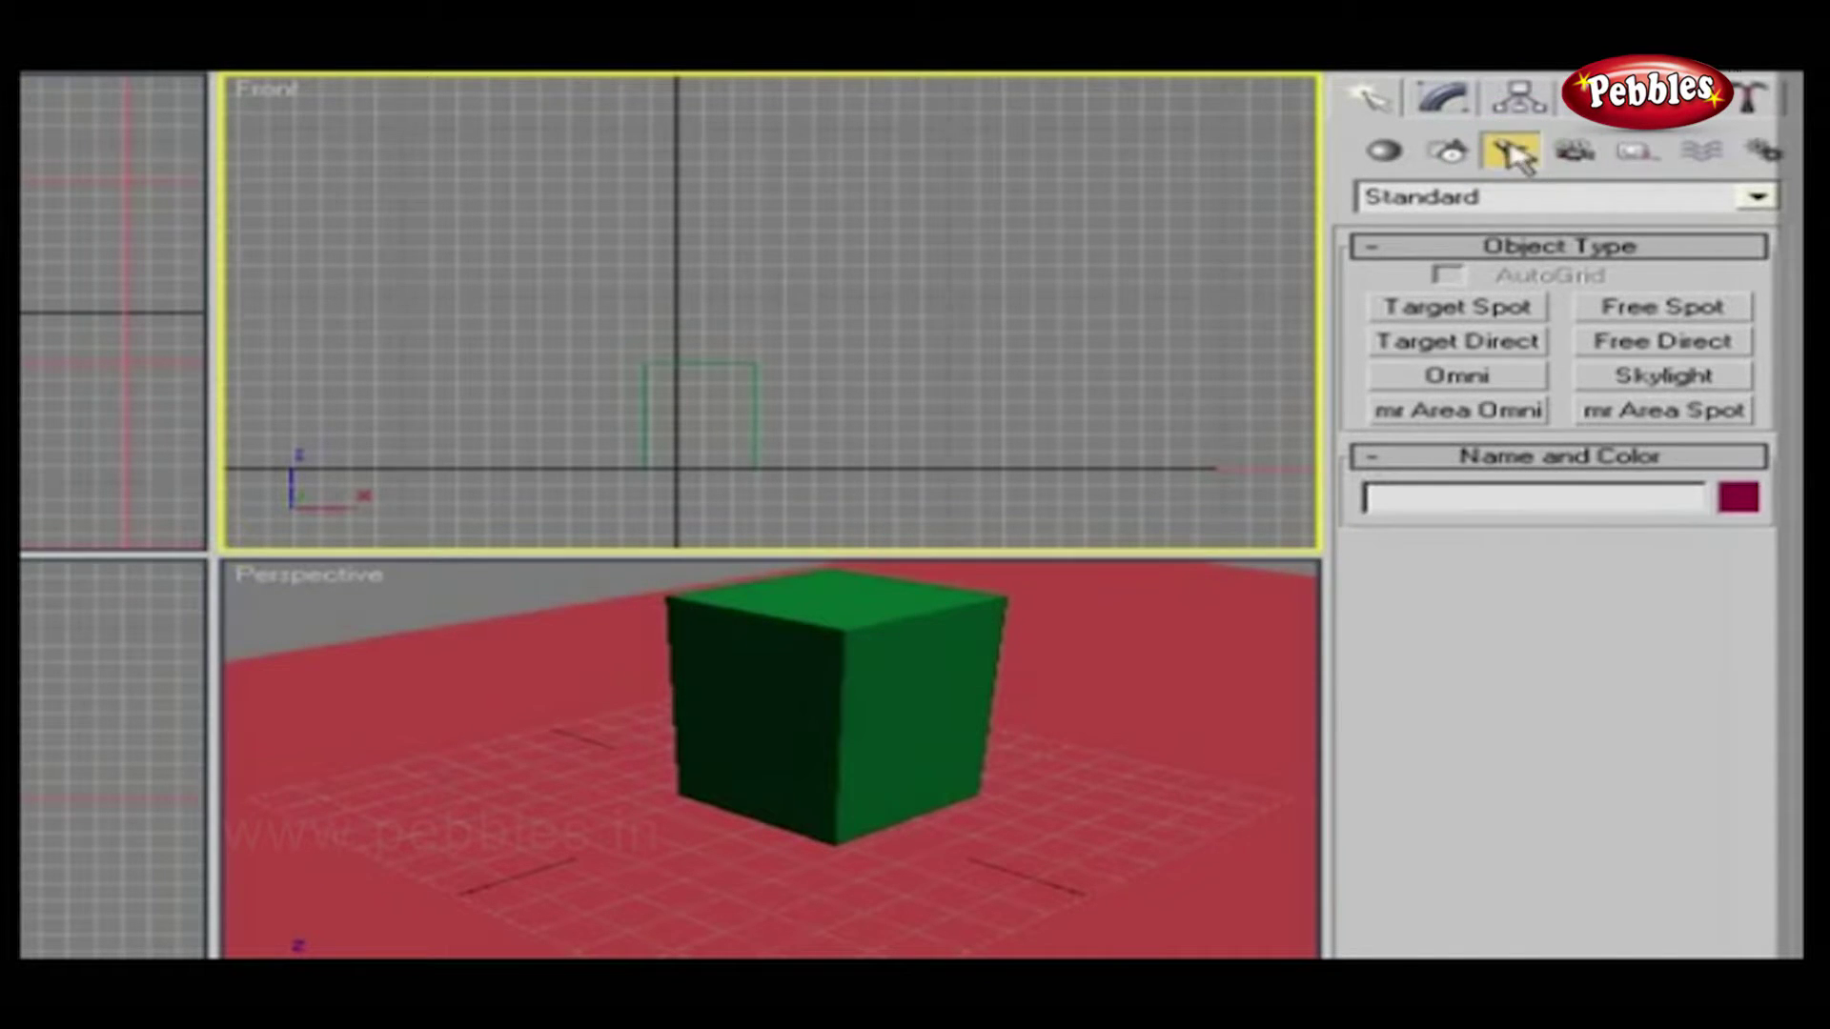
left_click(1498, 343)
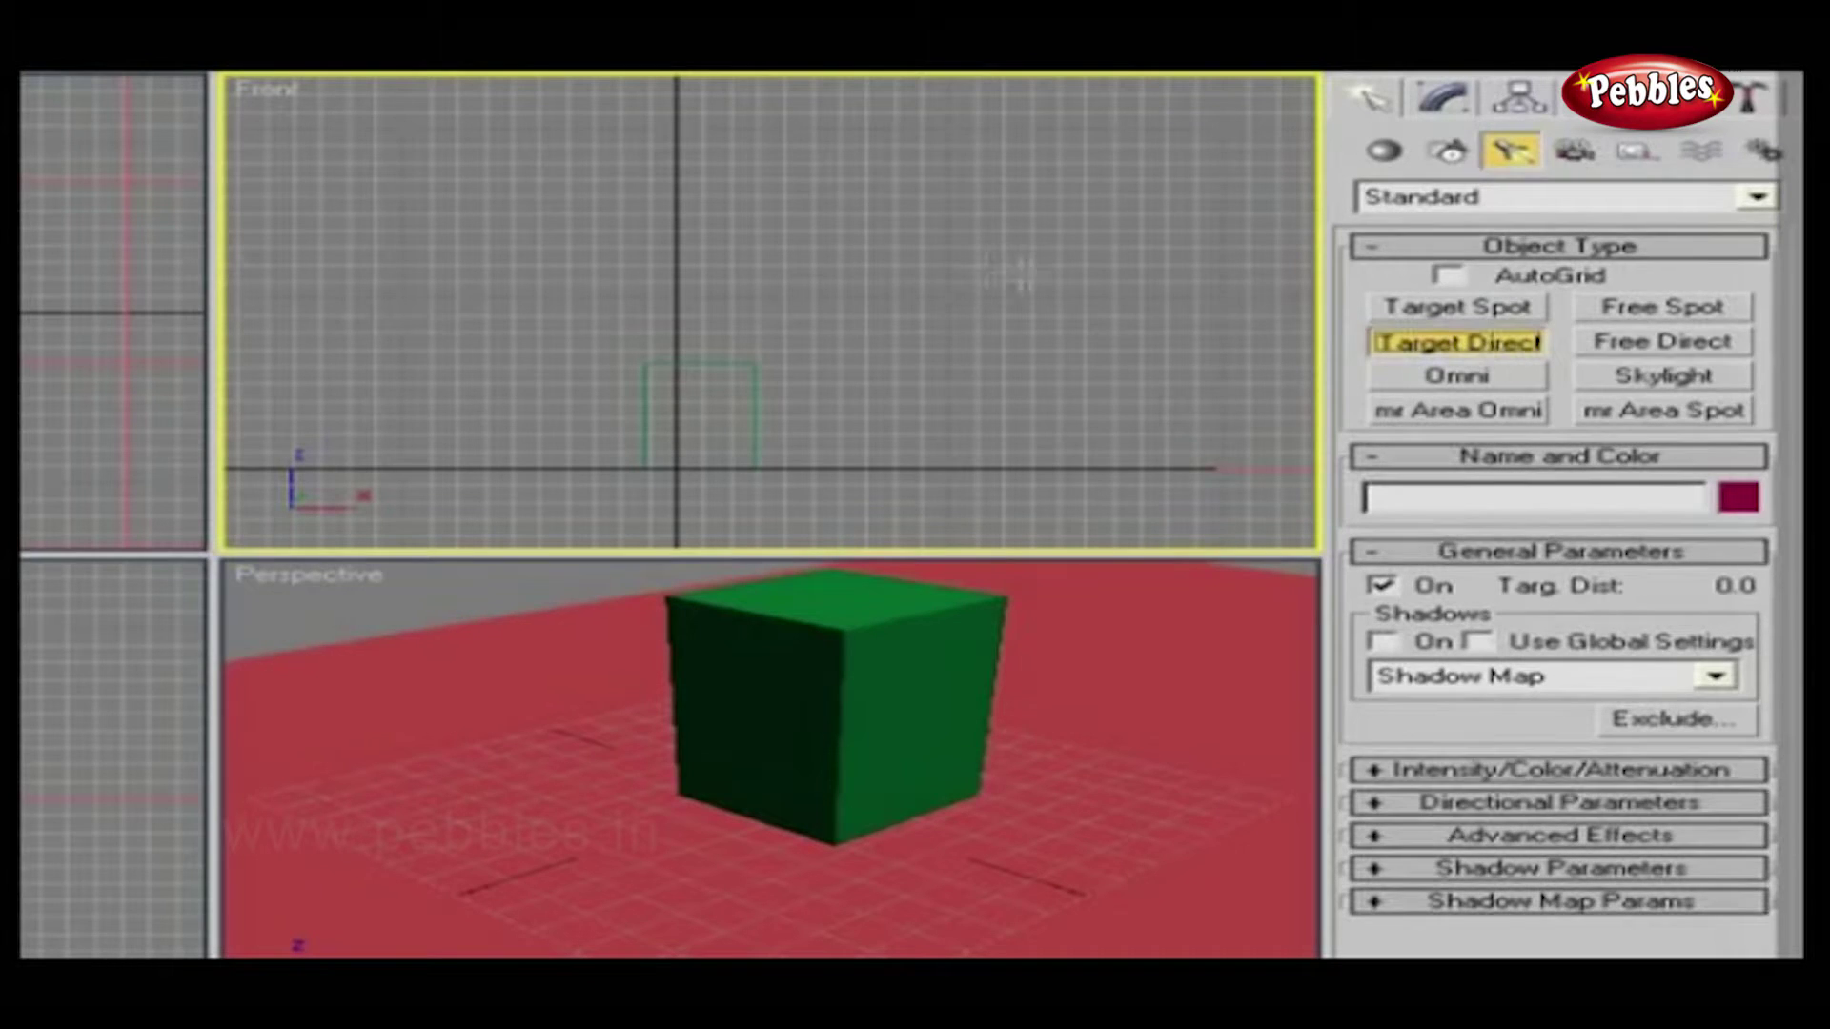
left_click_drag(694, 153, 695, 450)
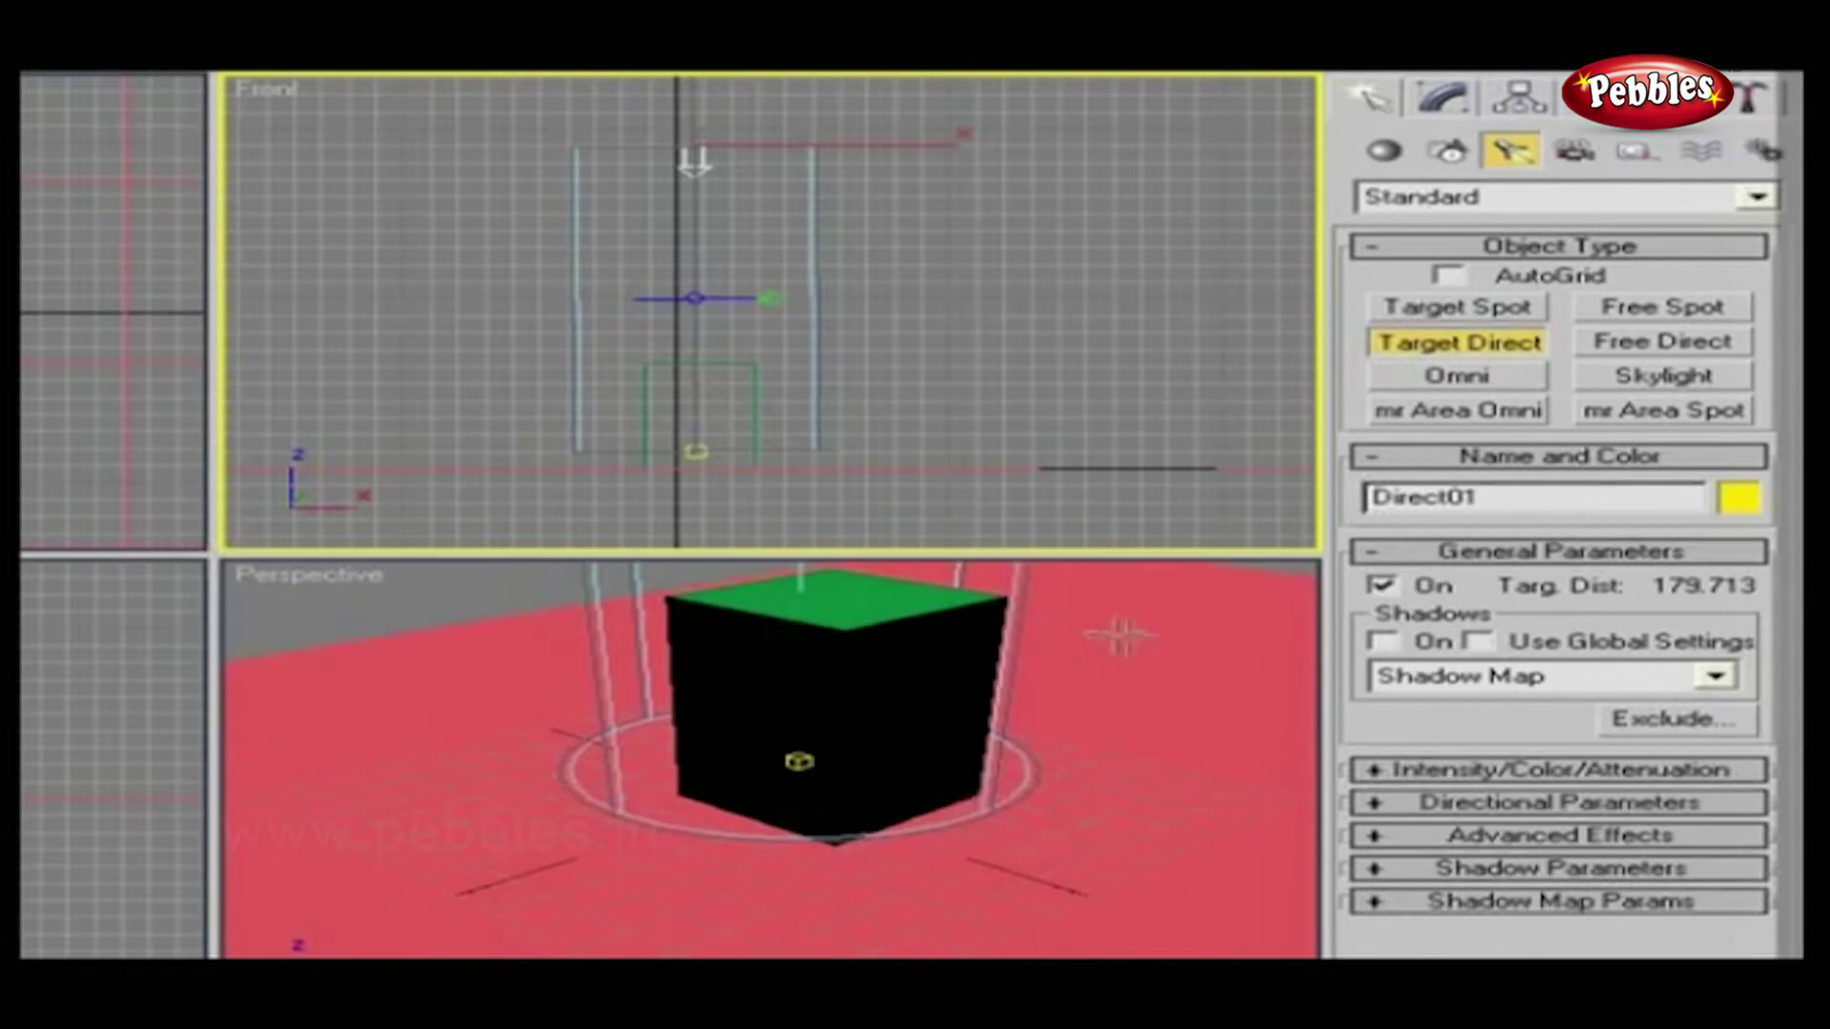
left_click(1178, 655)
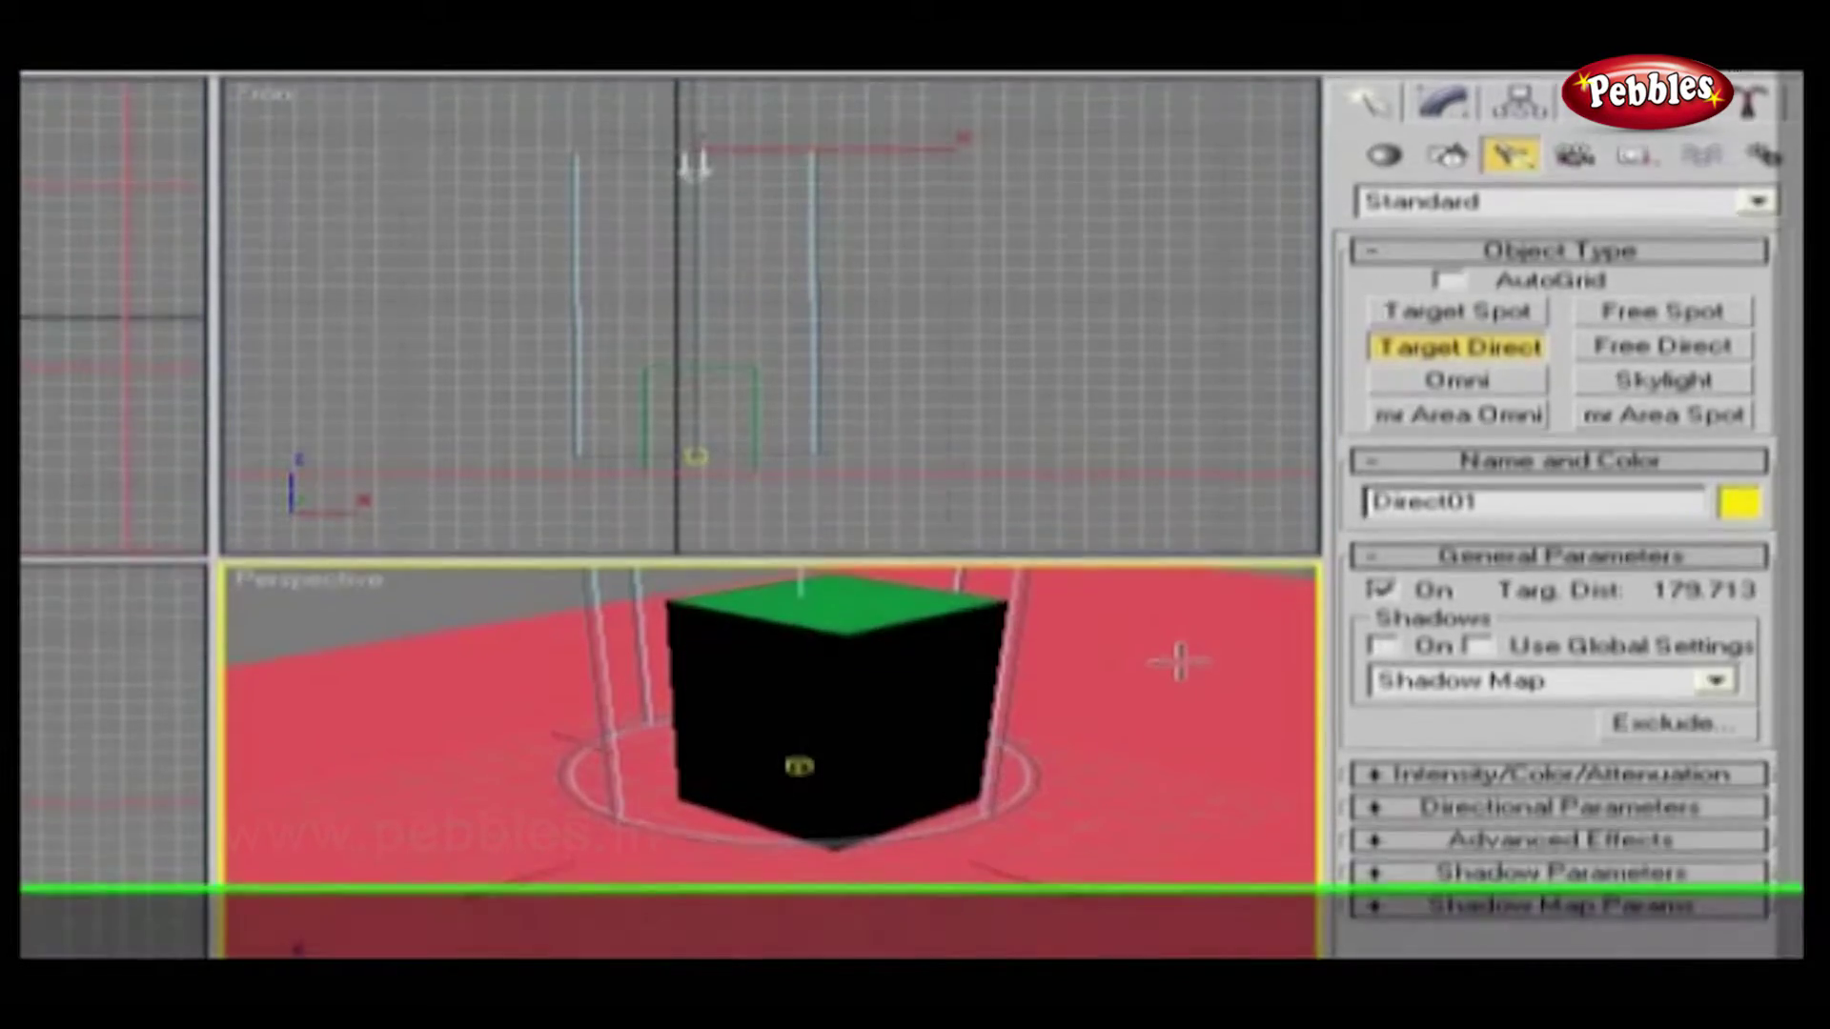
left_click(1757, 124)
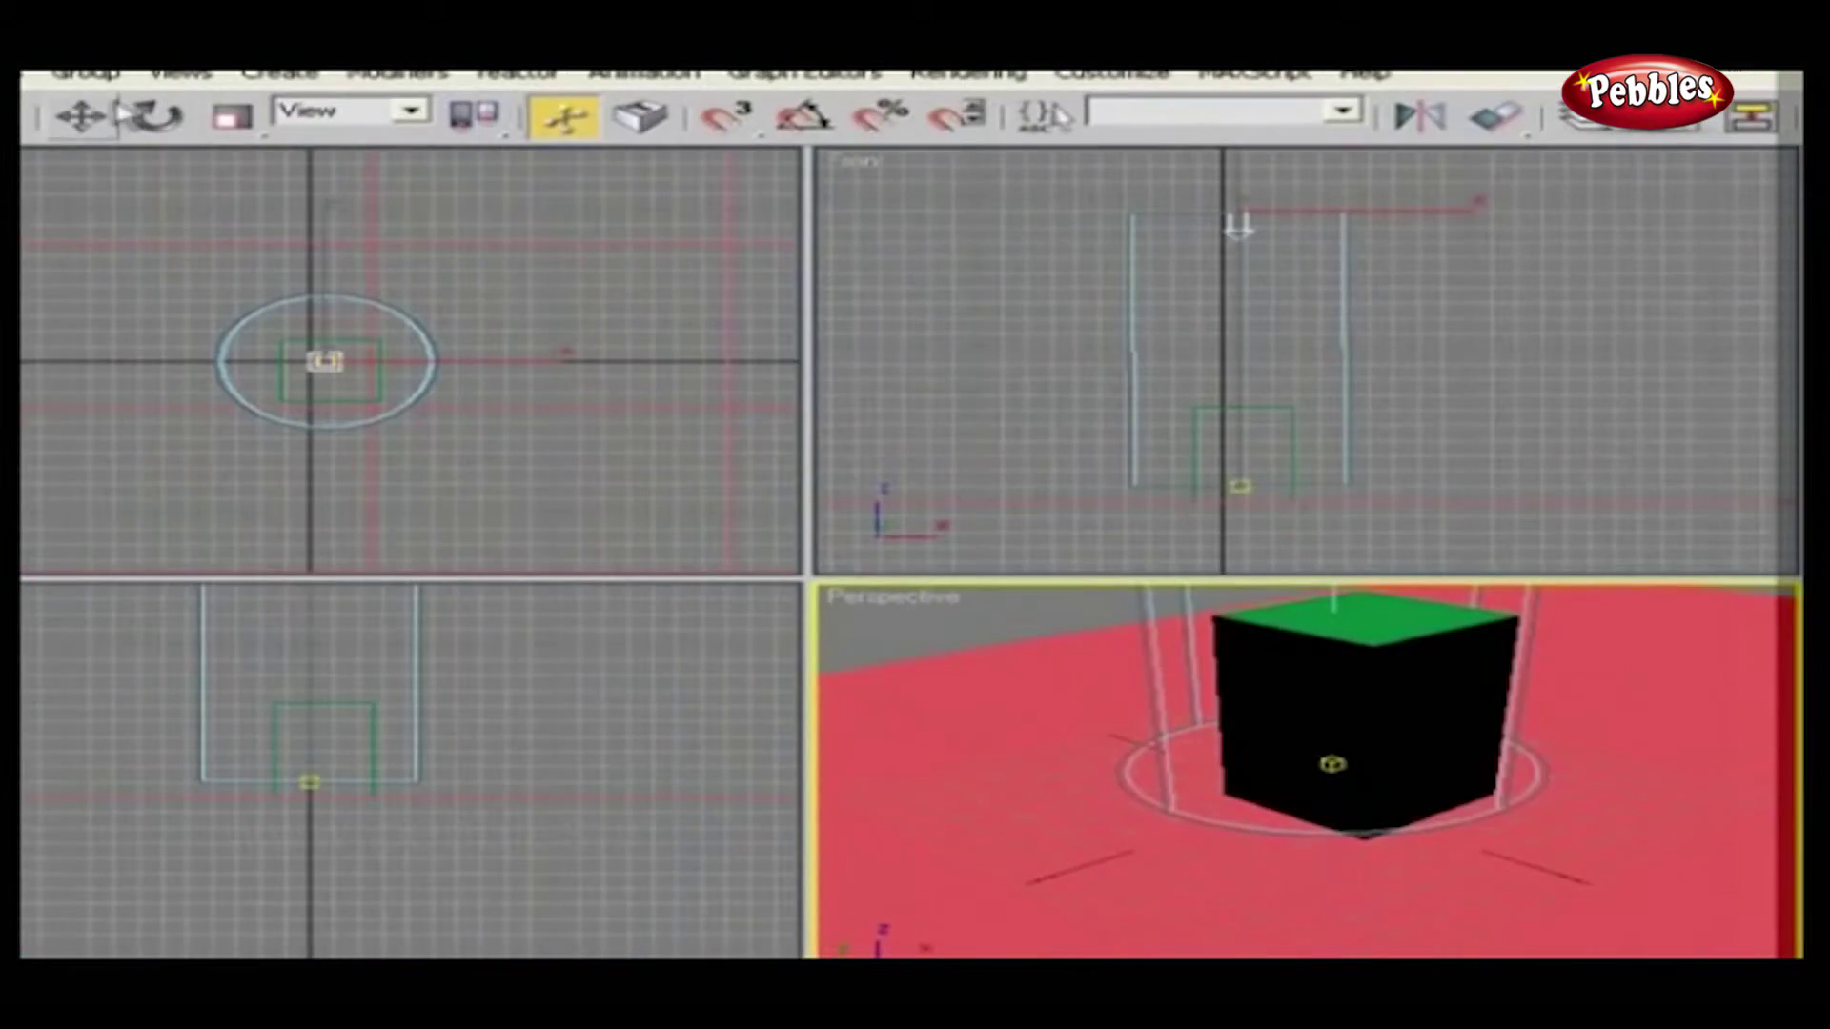
Slide Direct01 sideways along X in the Front view to tilt its beam.
left_click(103, 131)
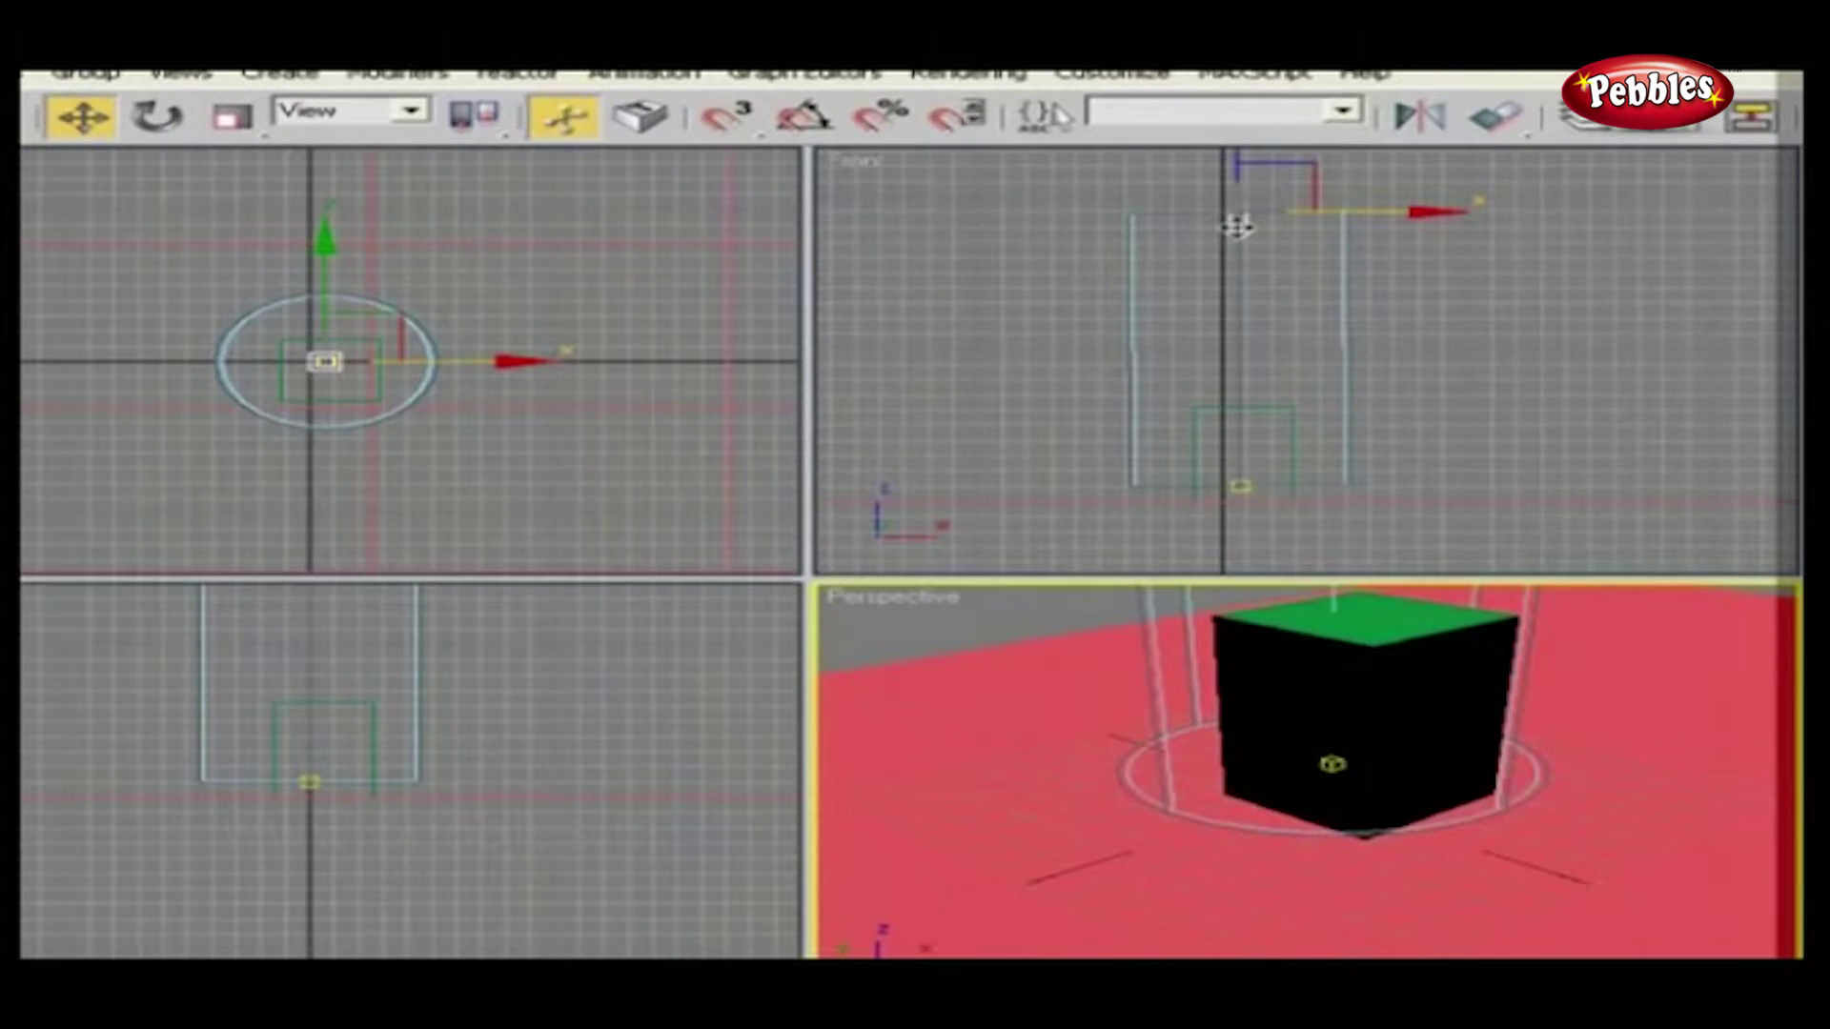
left_click(1422, 221)
left_click_drag(1422, 221, 1610, 219)
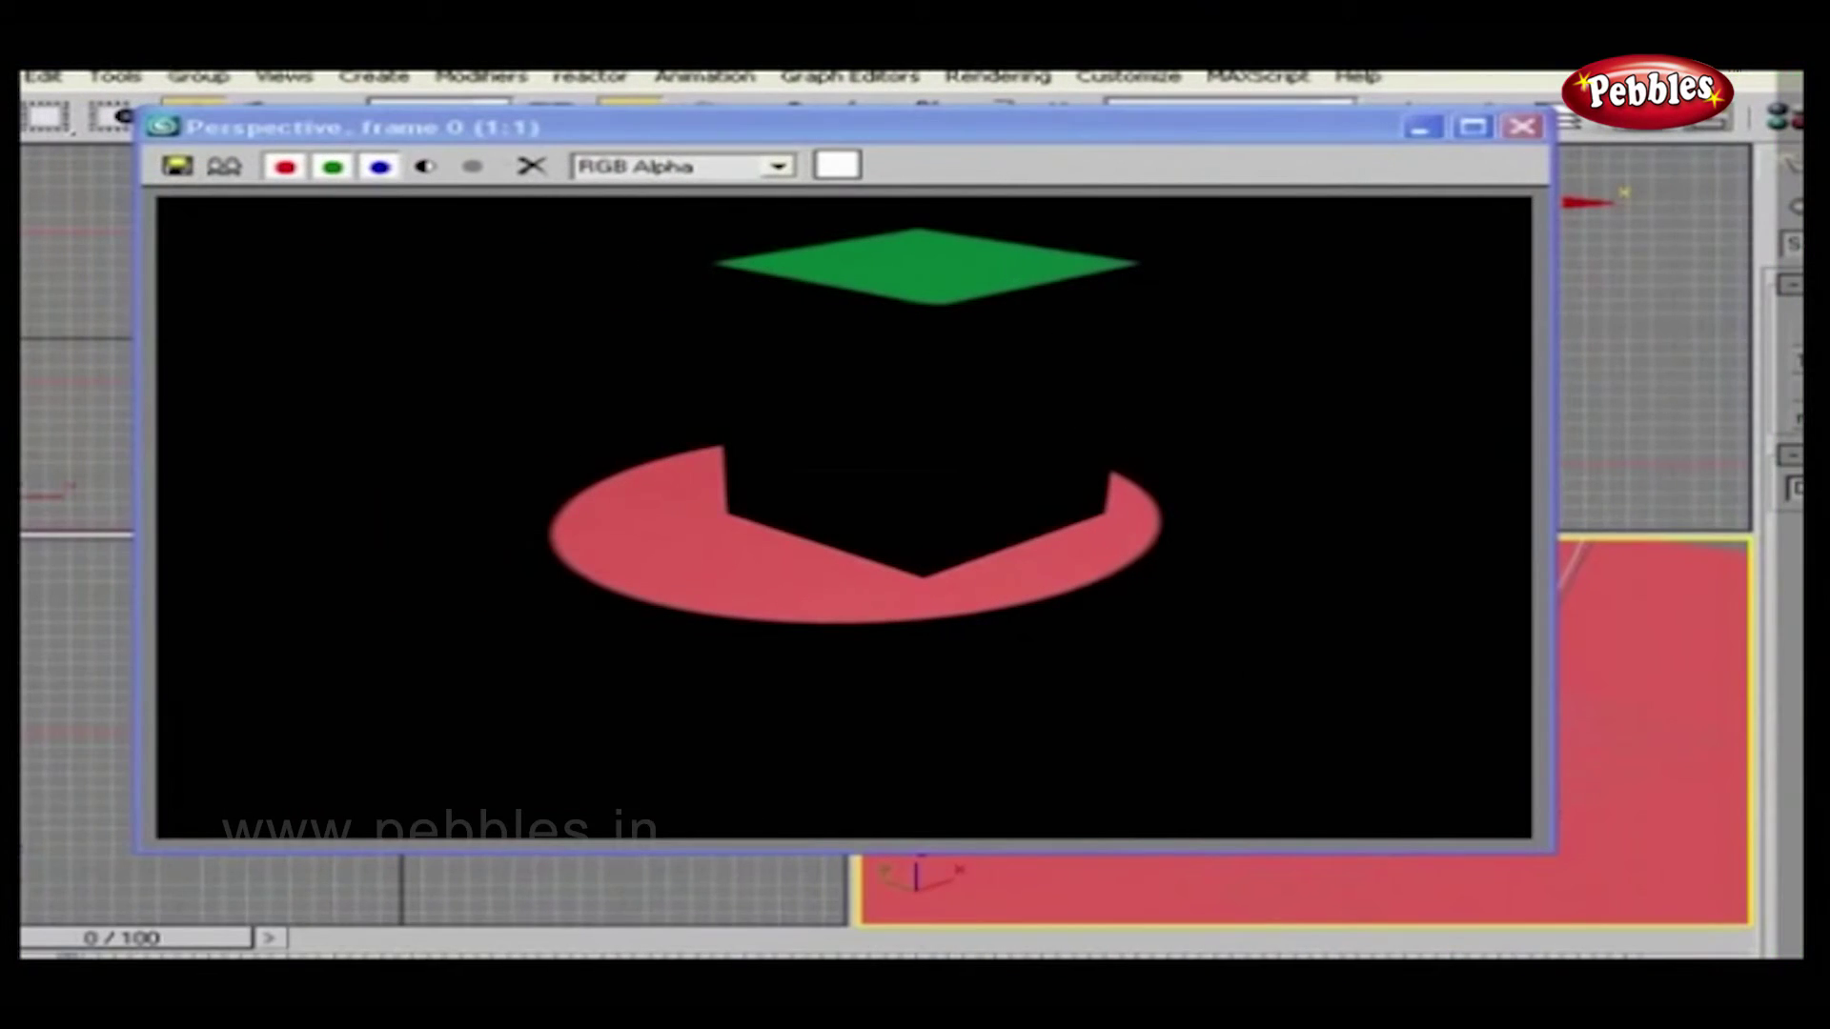
Shift the light's target left, re-render, and angle the beam diagonally across the box.
left_click(1521, 122)
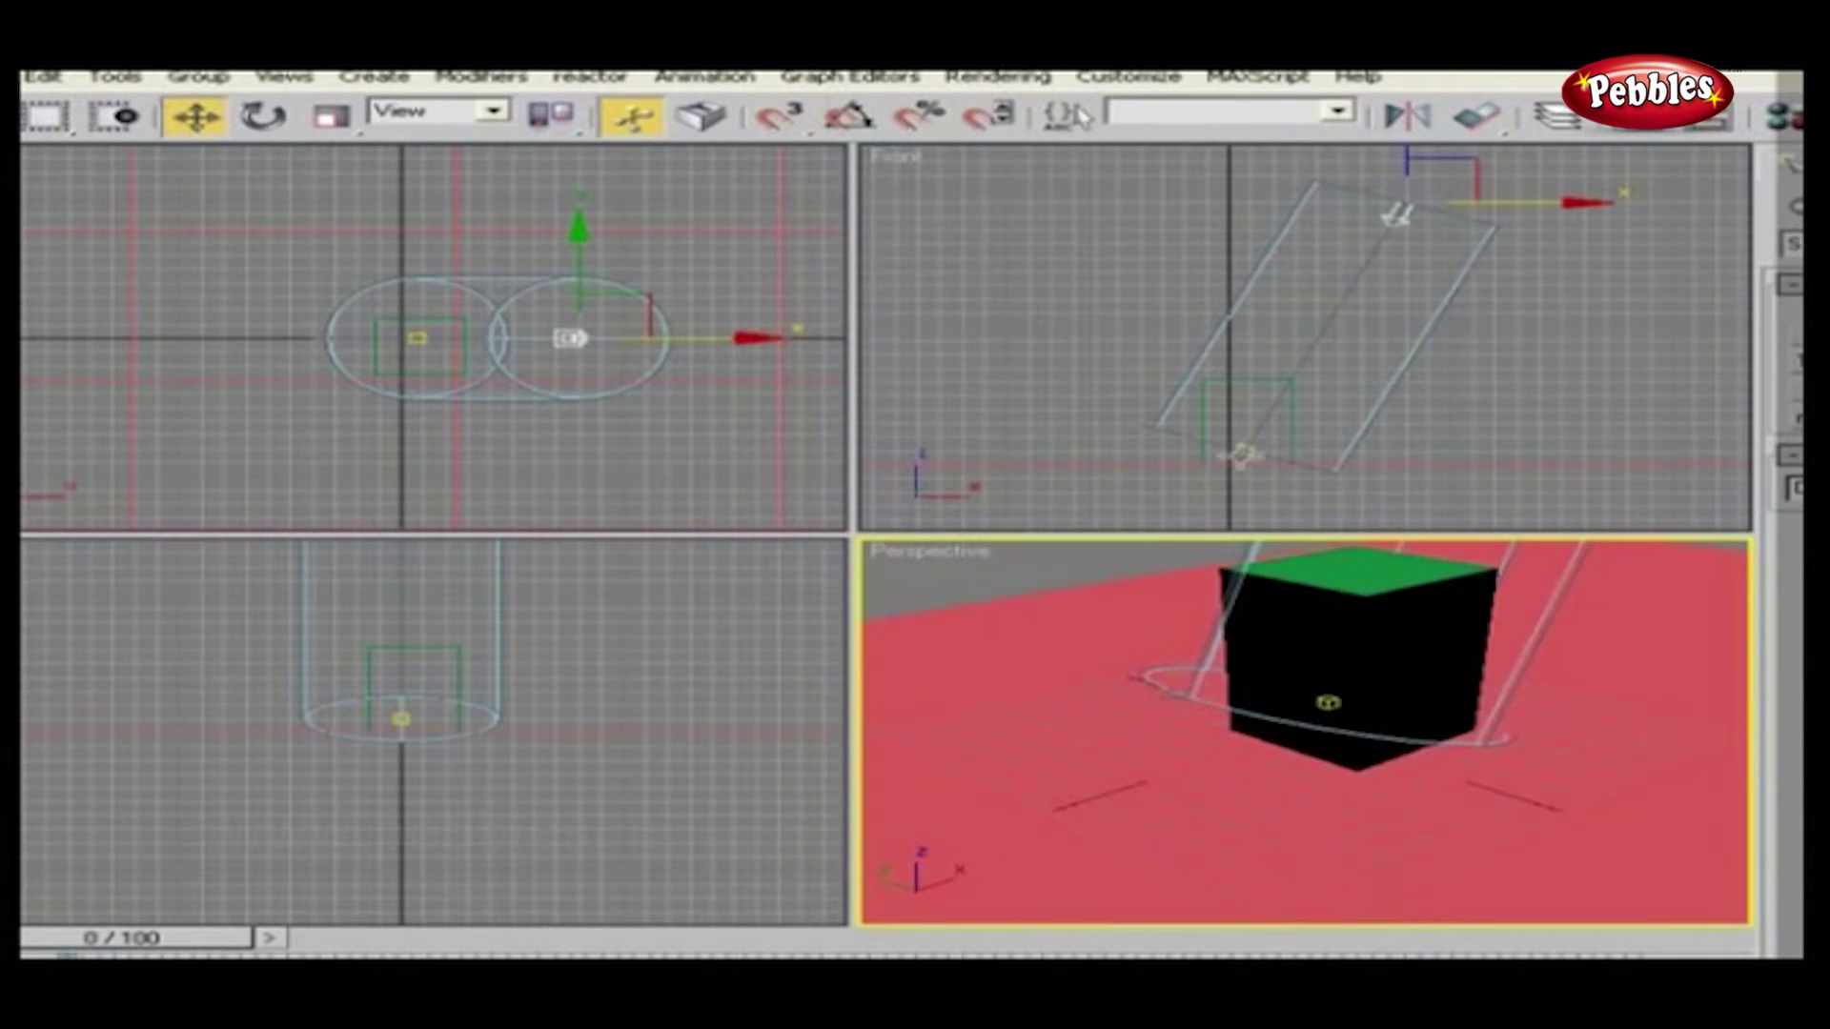
left_click(1241, 448)
left_click_drag(1242, 448, 1135, 450)
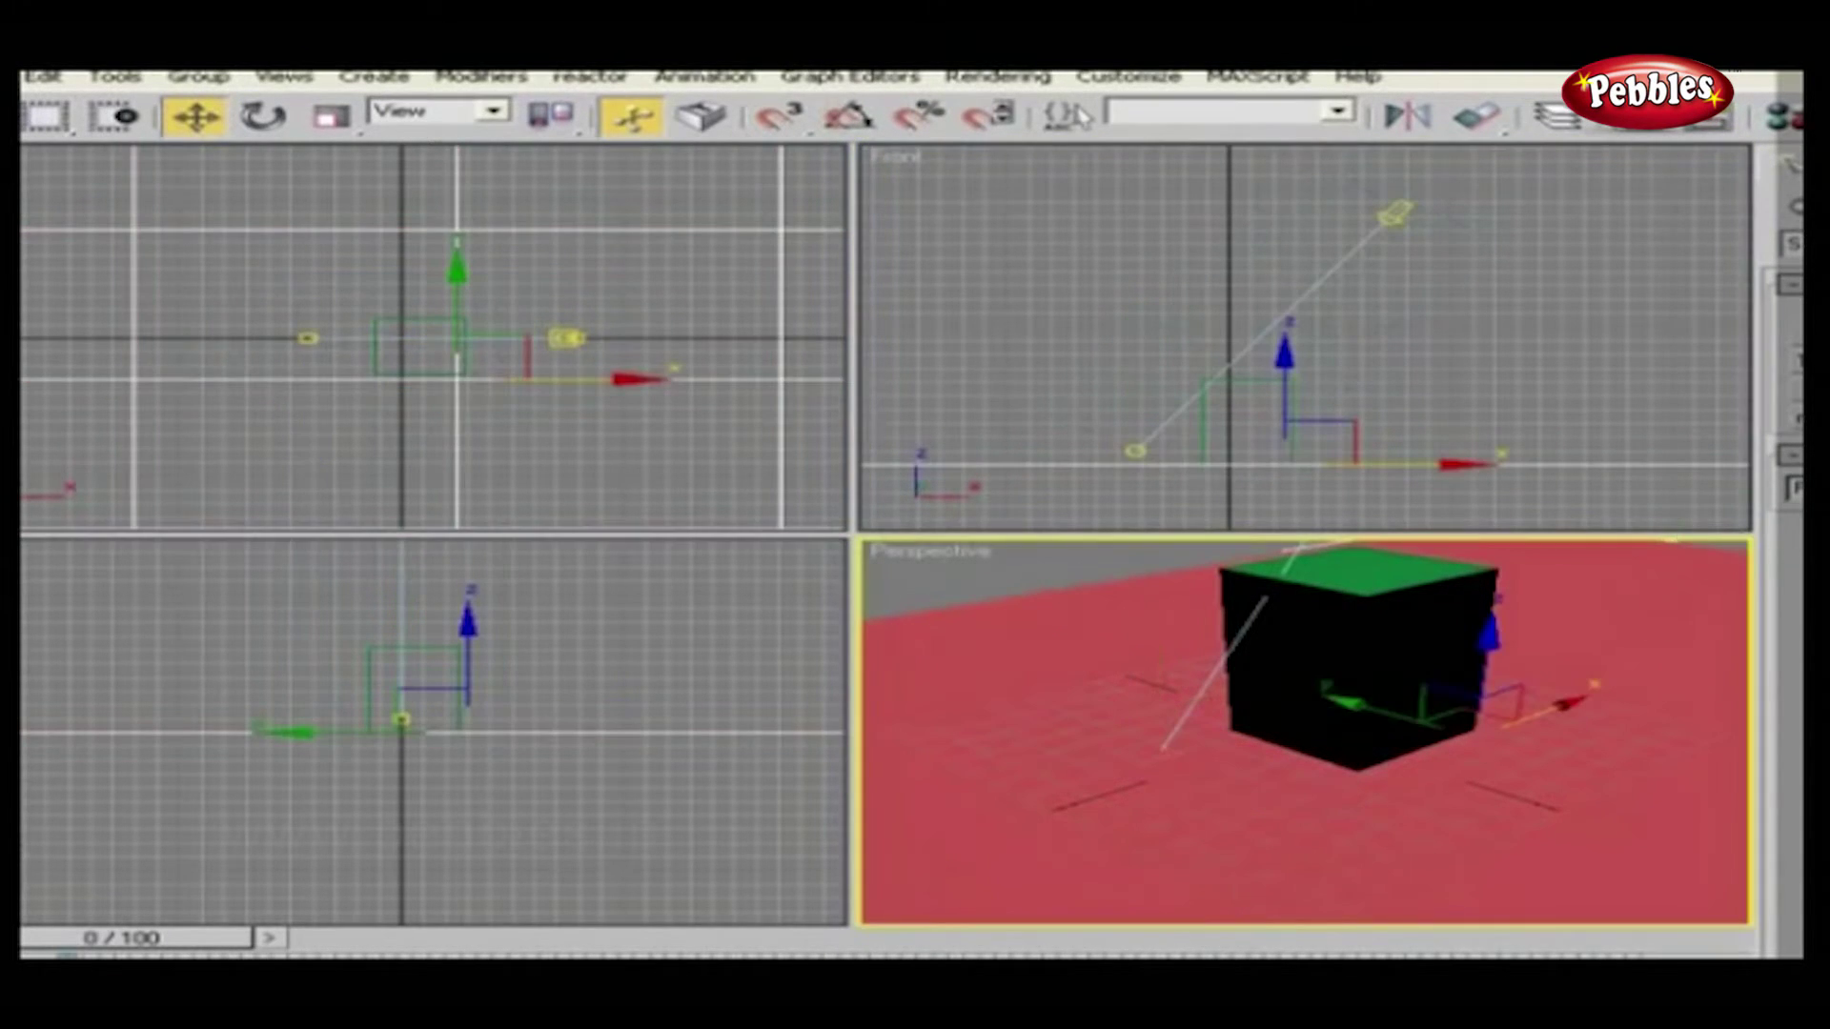
key("shift+q")
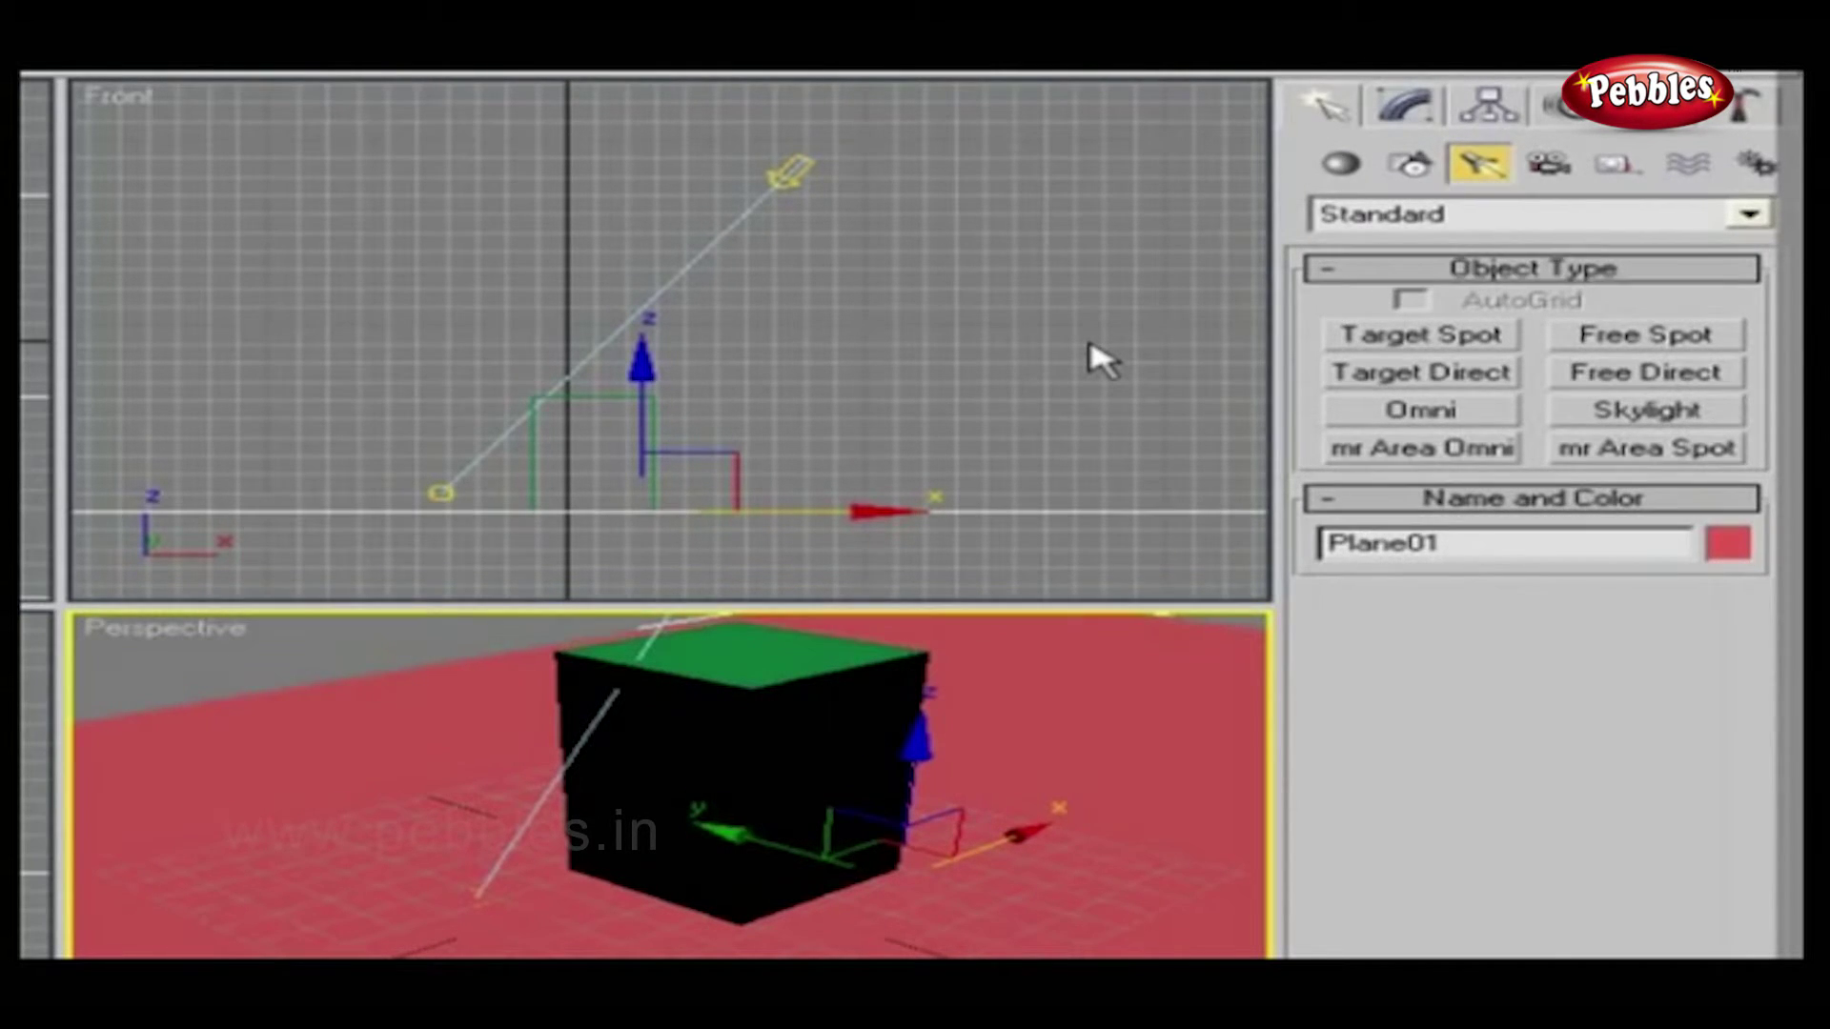
left_click_drag(834, 171, 773, 217)
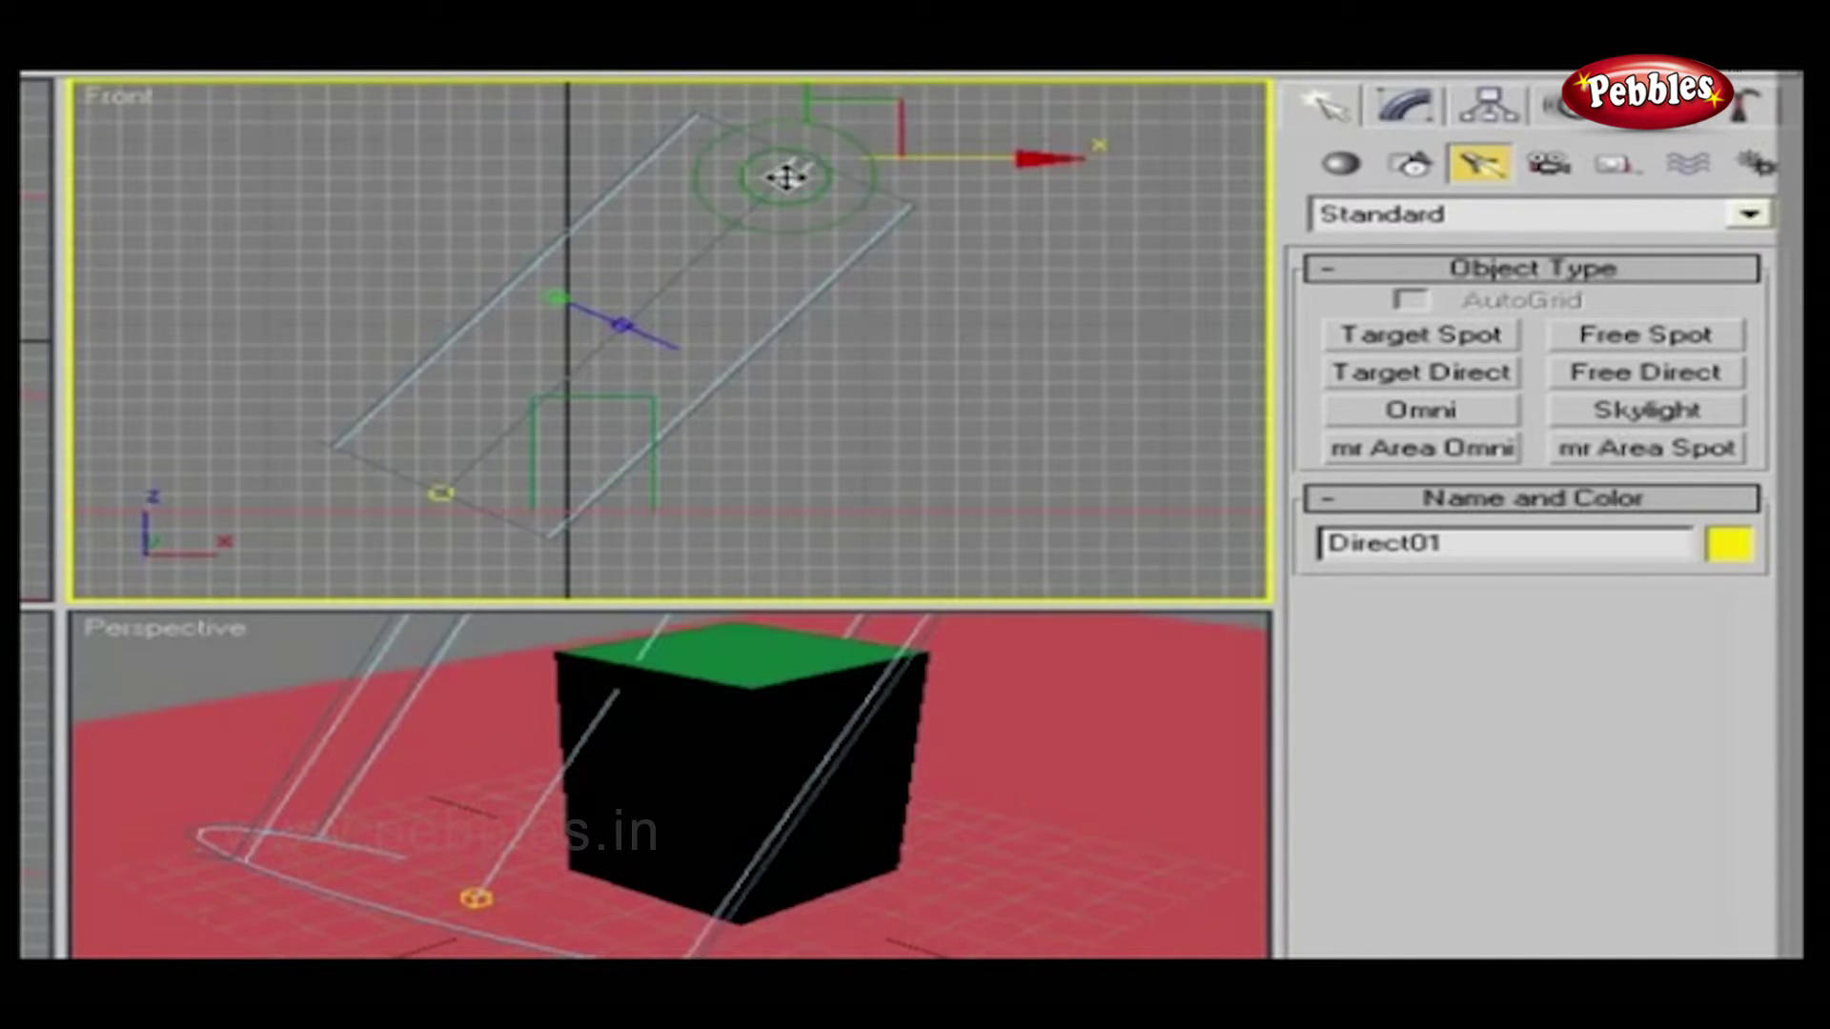
Replace Direct01 with an Omni light raised above the box in the Left view.
key("Delete")
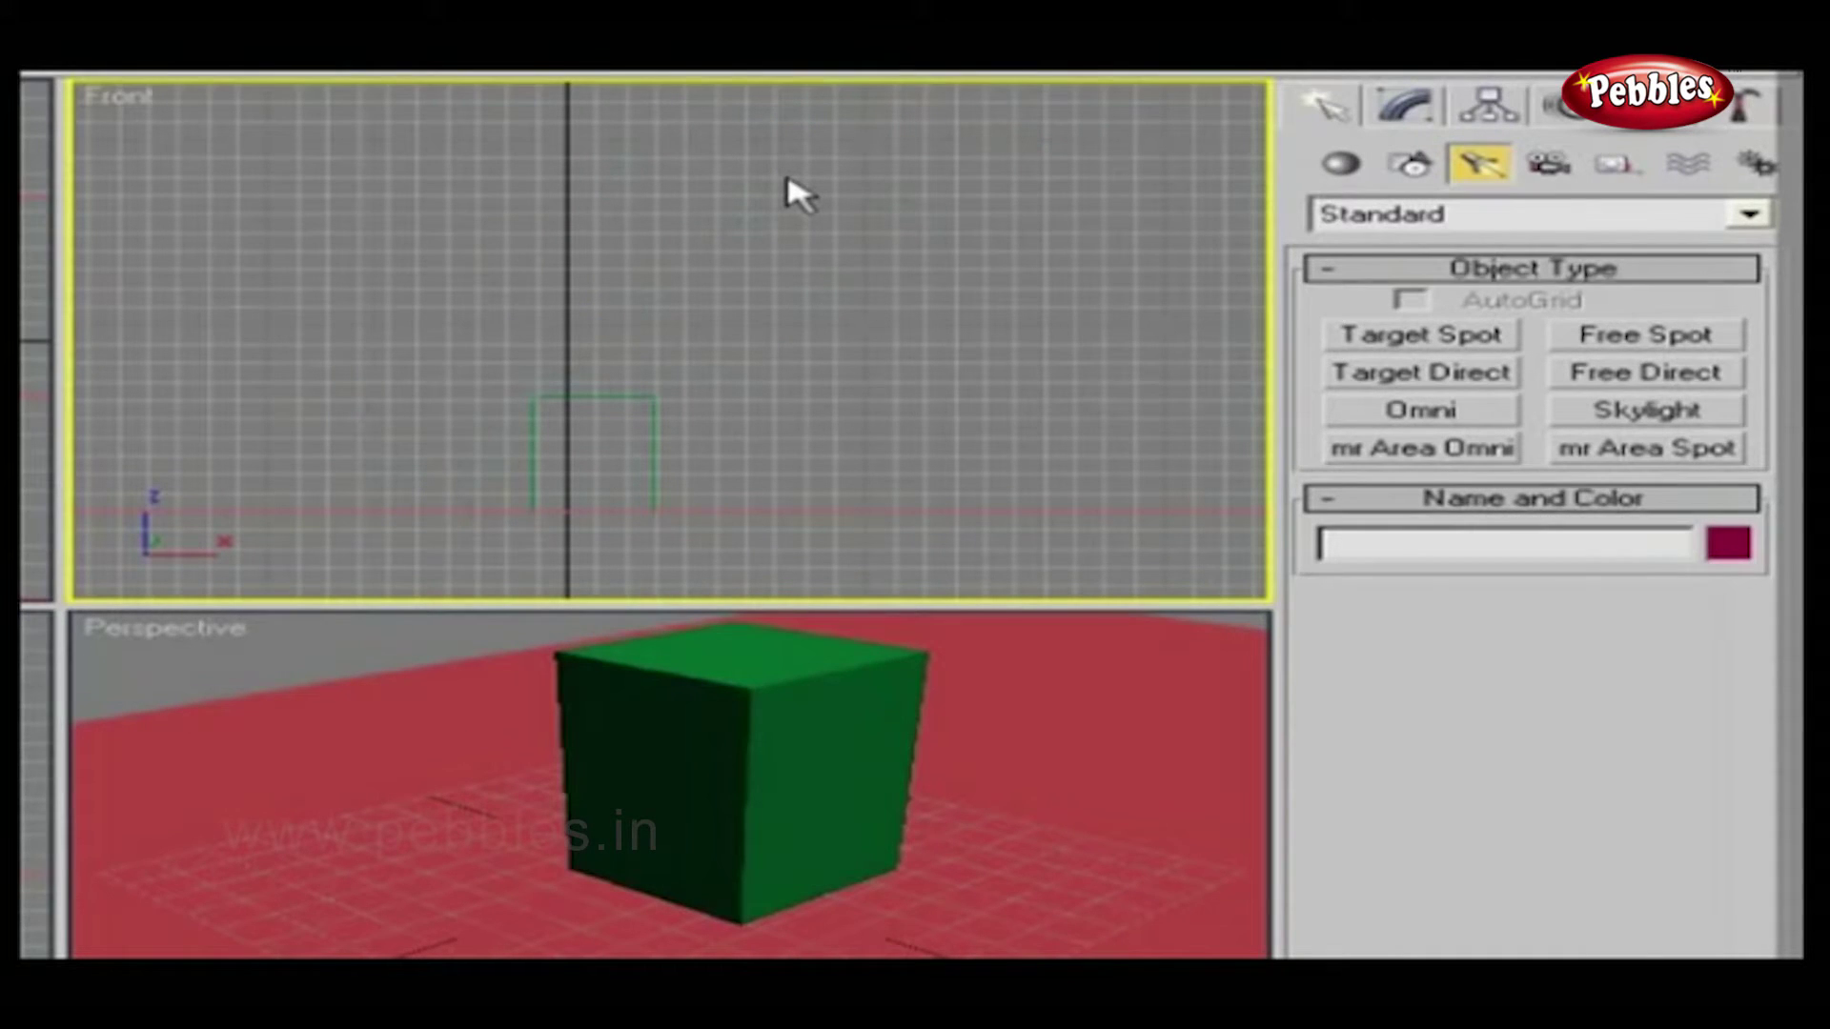
left_click(1472, 417)
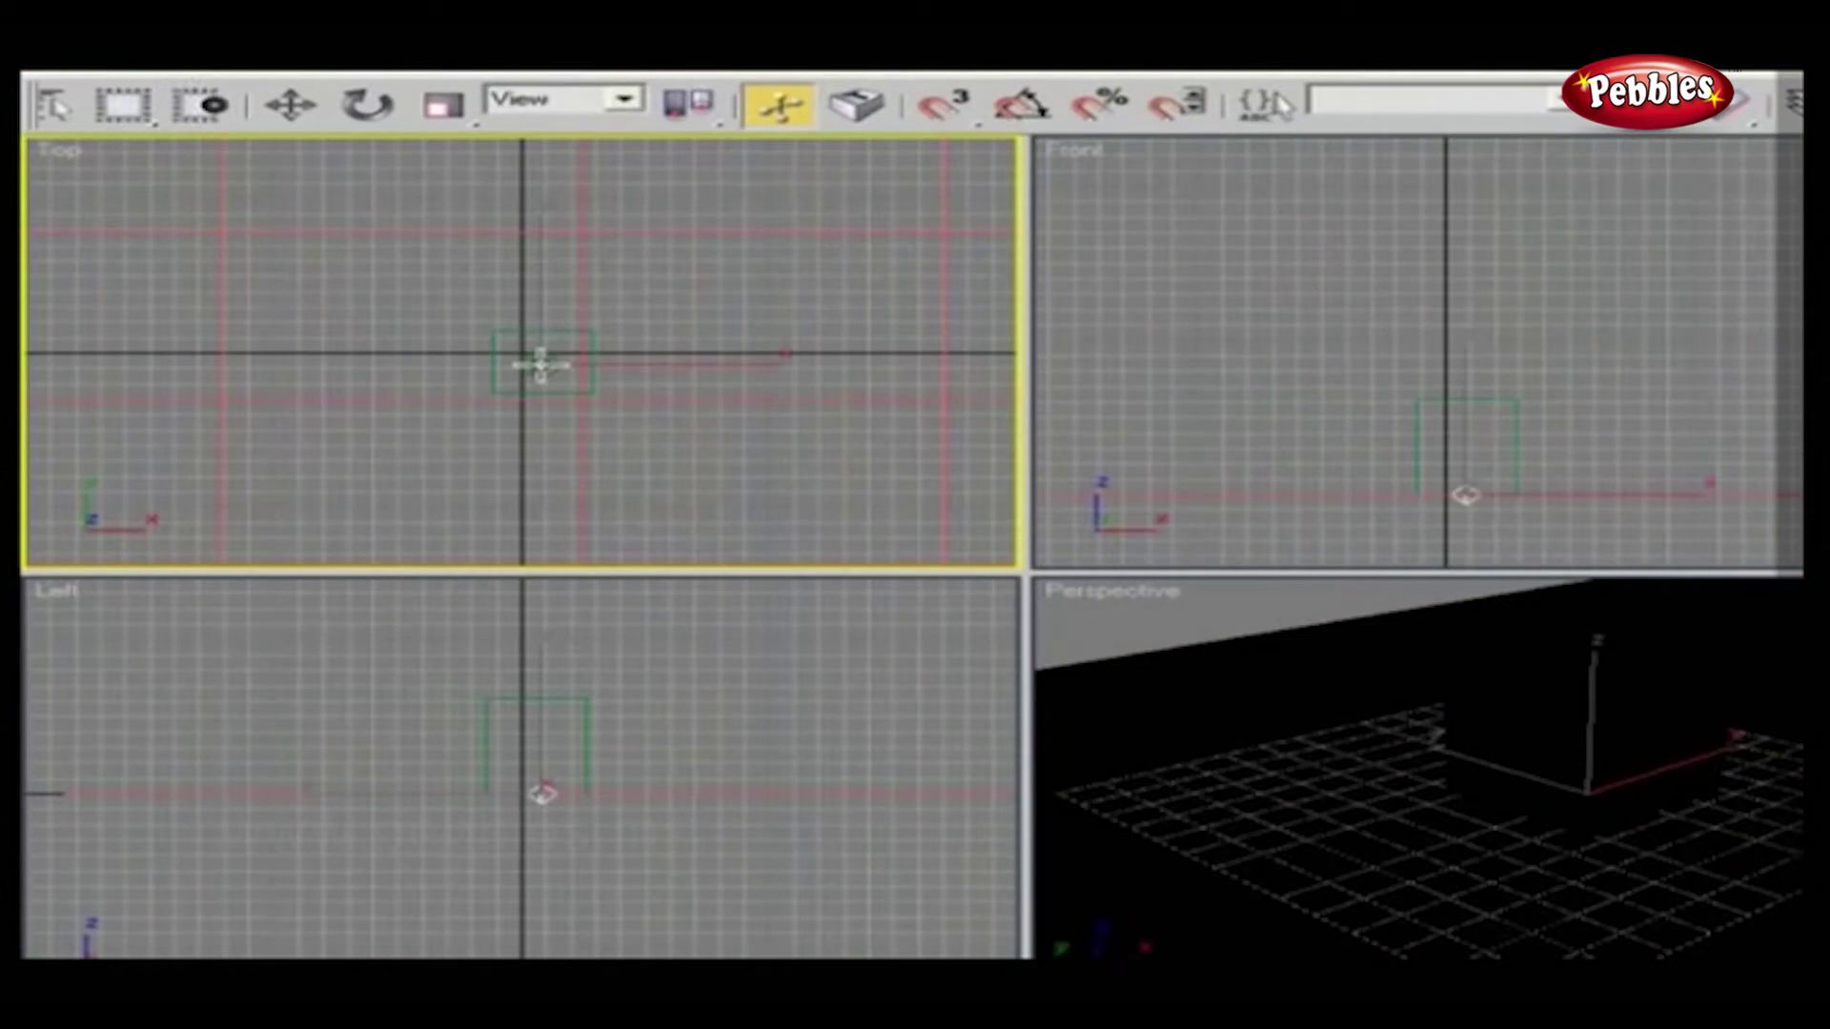
right_click(695, 615)
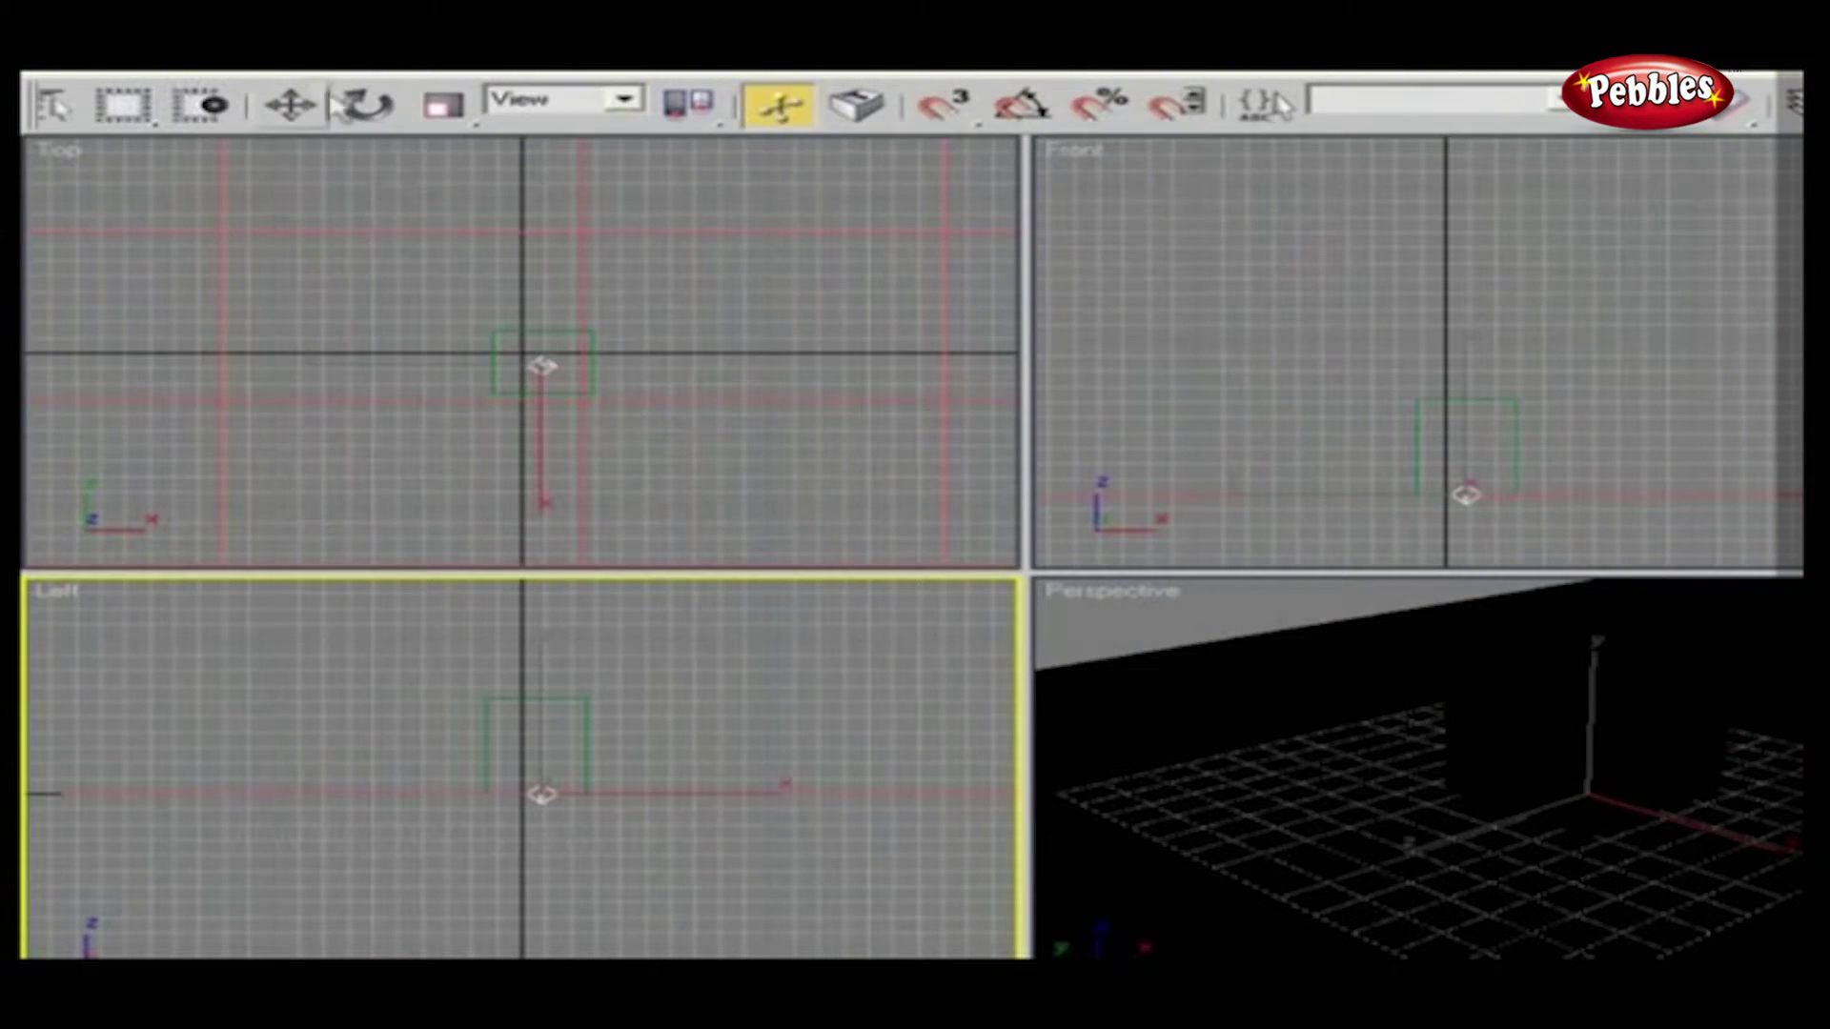
left_click(291, 105)
left_click_drag(535, 696, 555, 543)
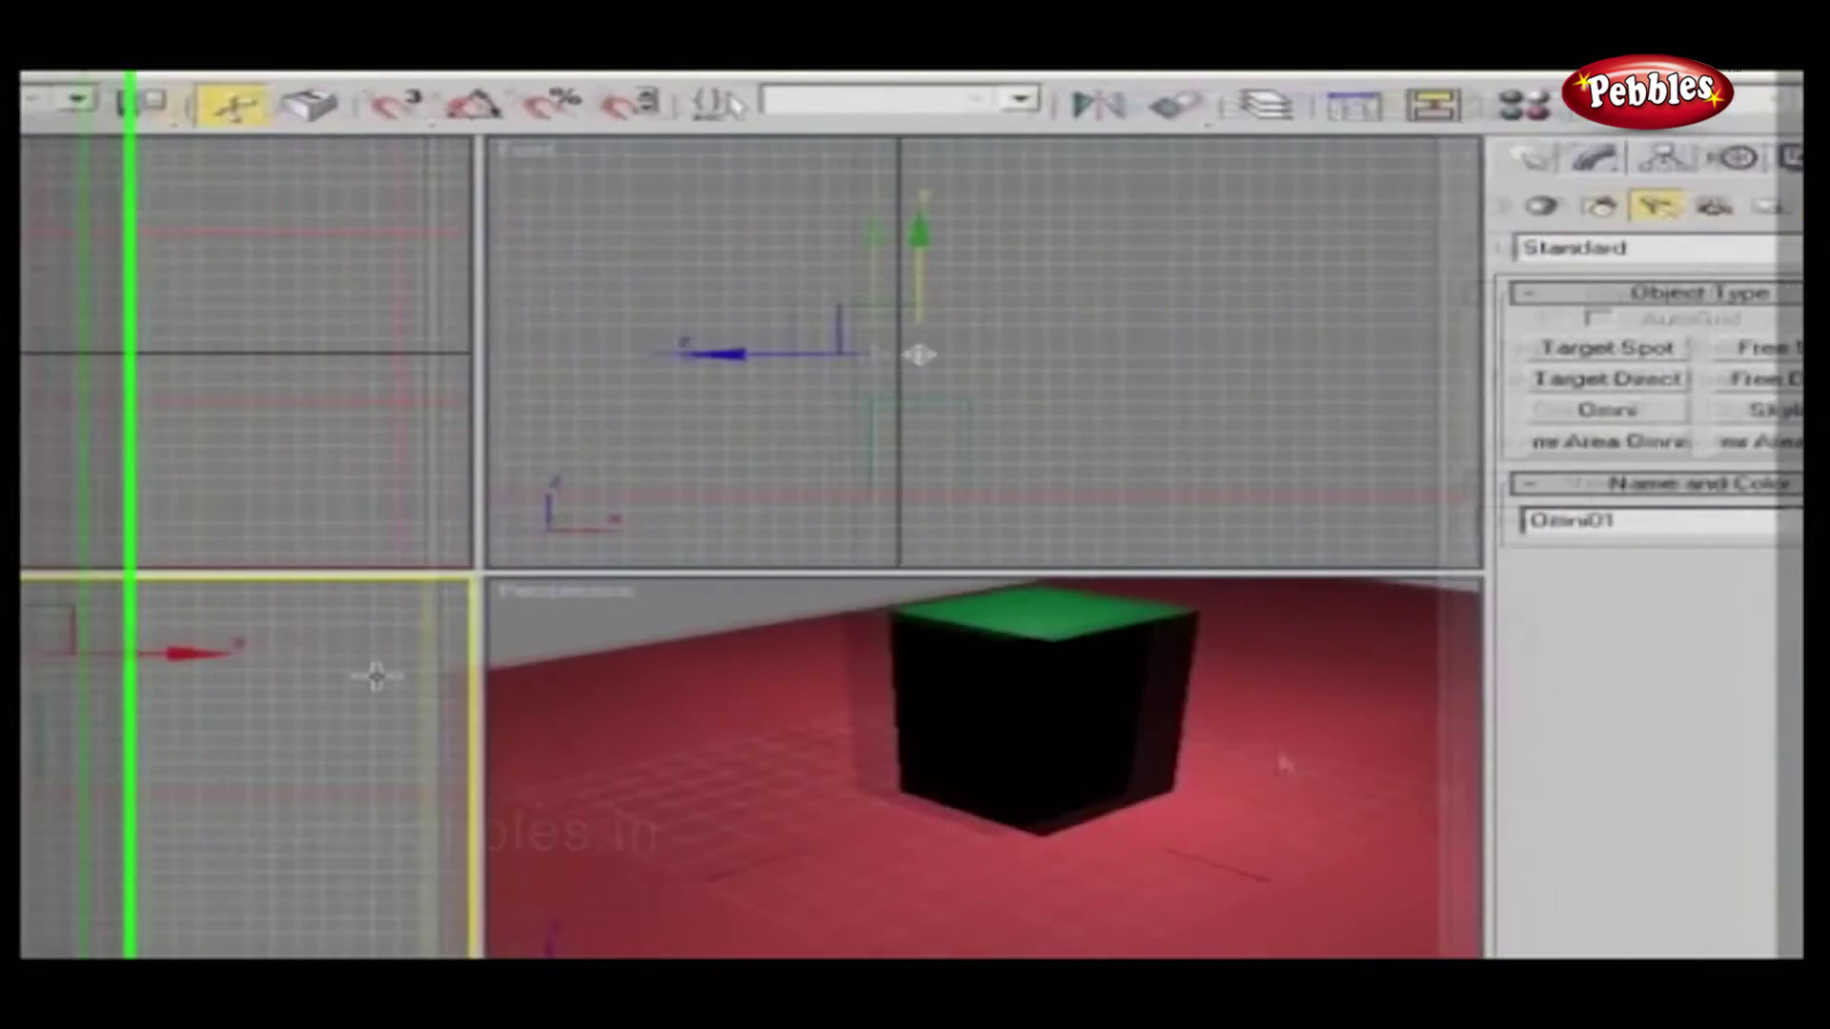
right_click(1230, 666)
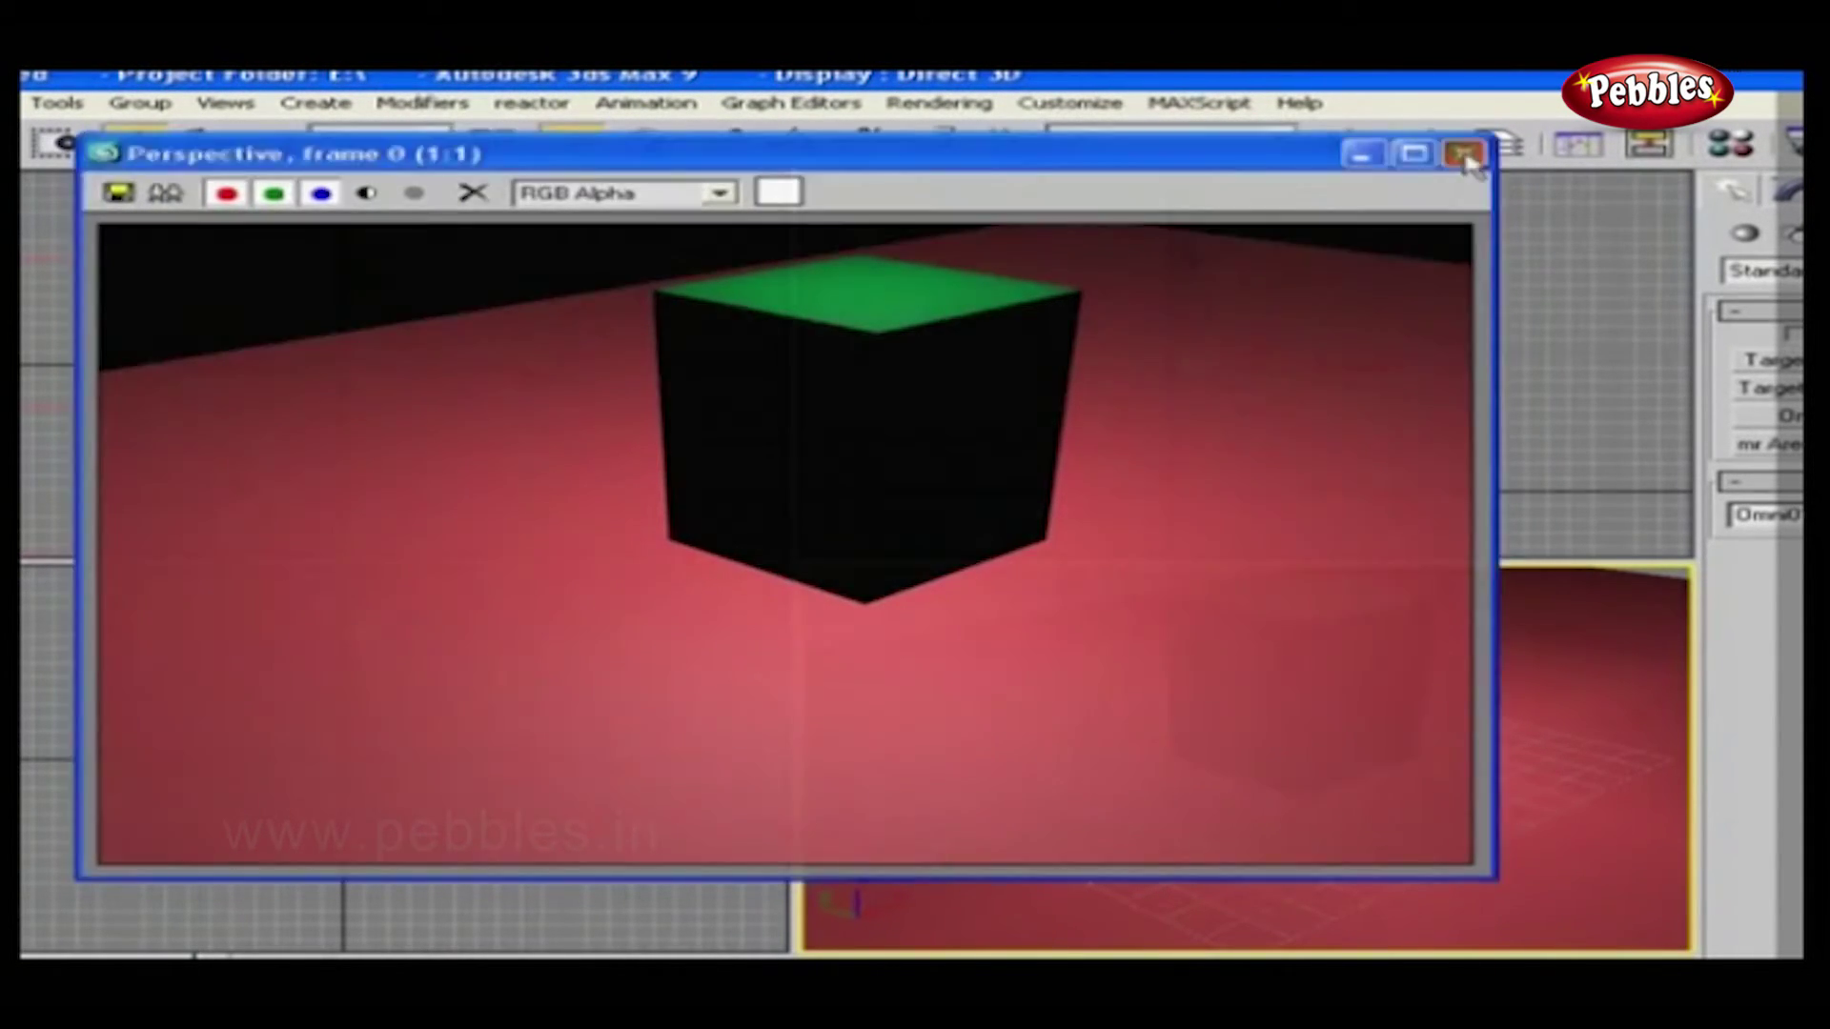
Move Omni01 to the box's left in the Front view.
left_click(1464, 154)
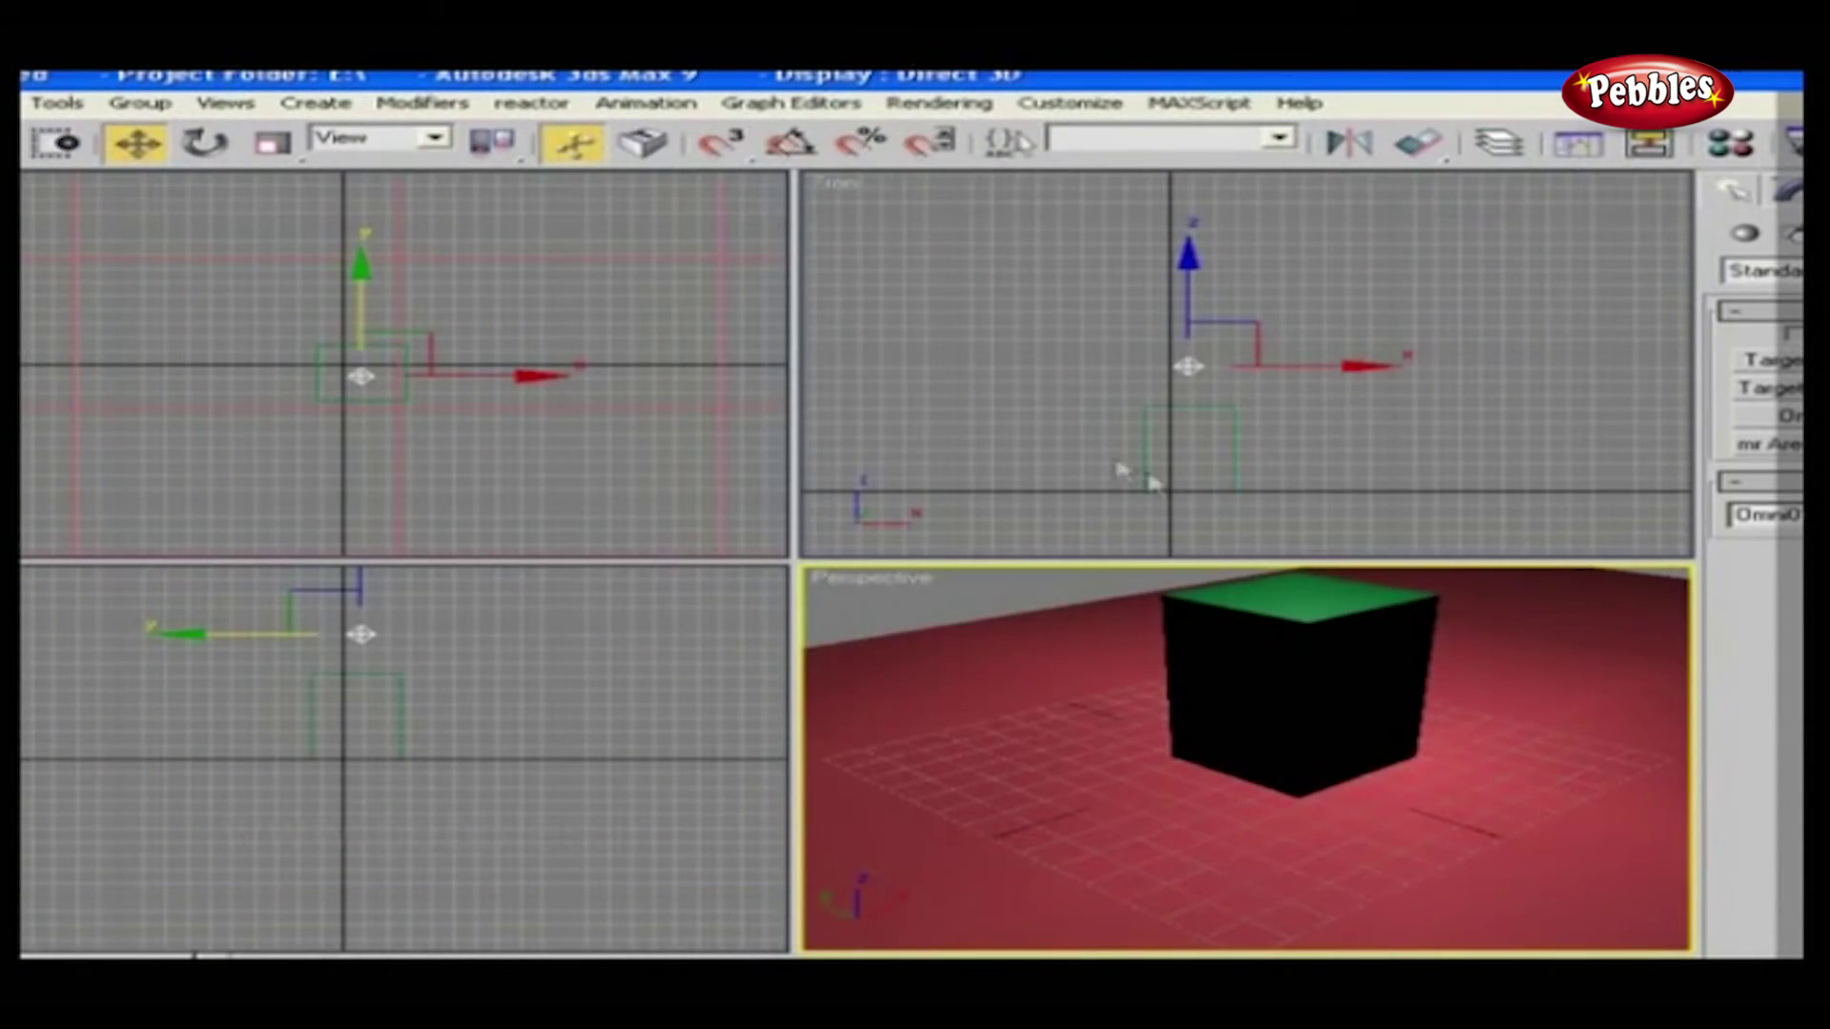
left_click(1339, 376)
left_click_drag(1406, 366, 1247, 380)
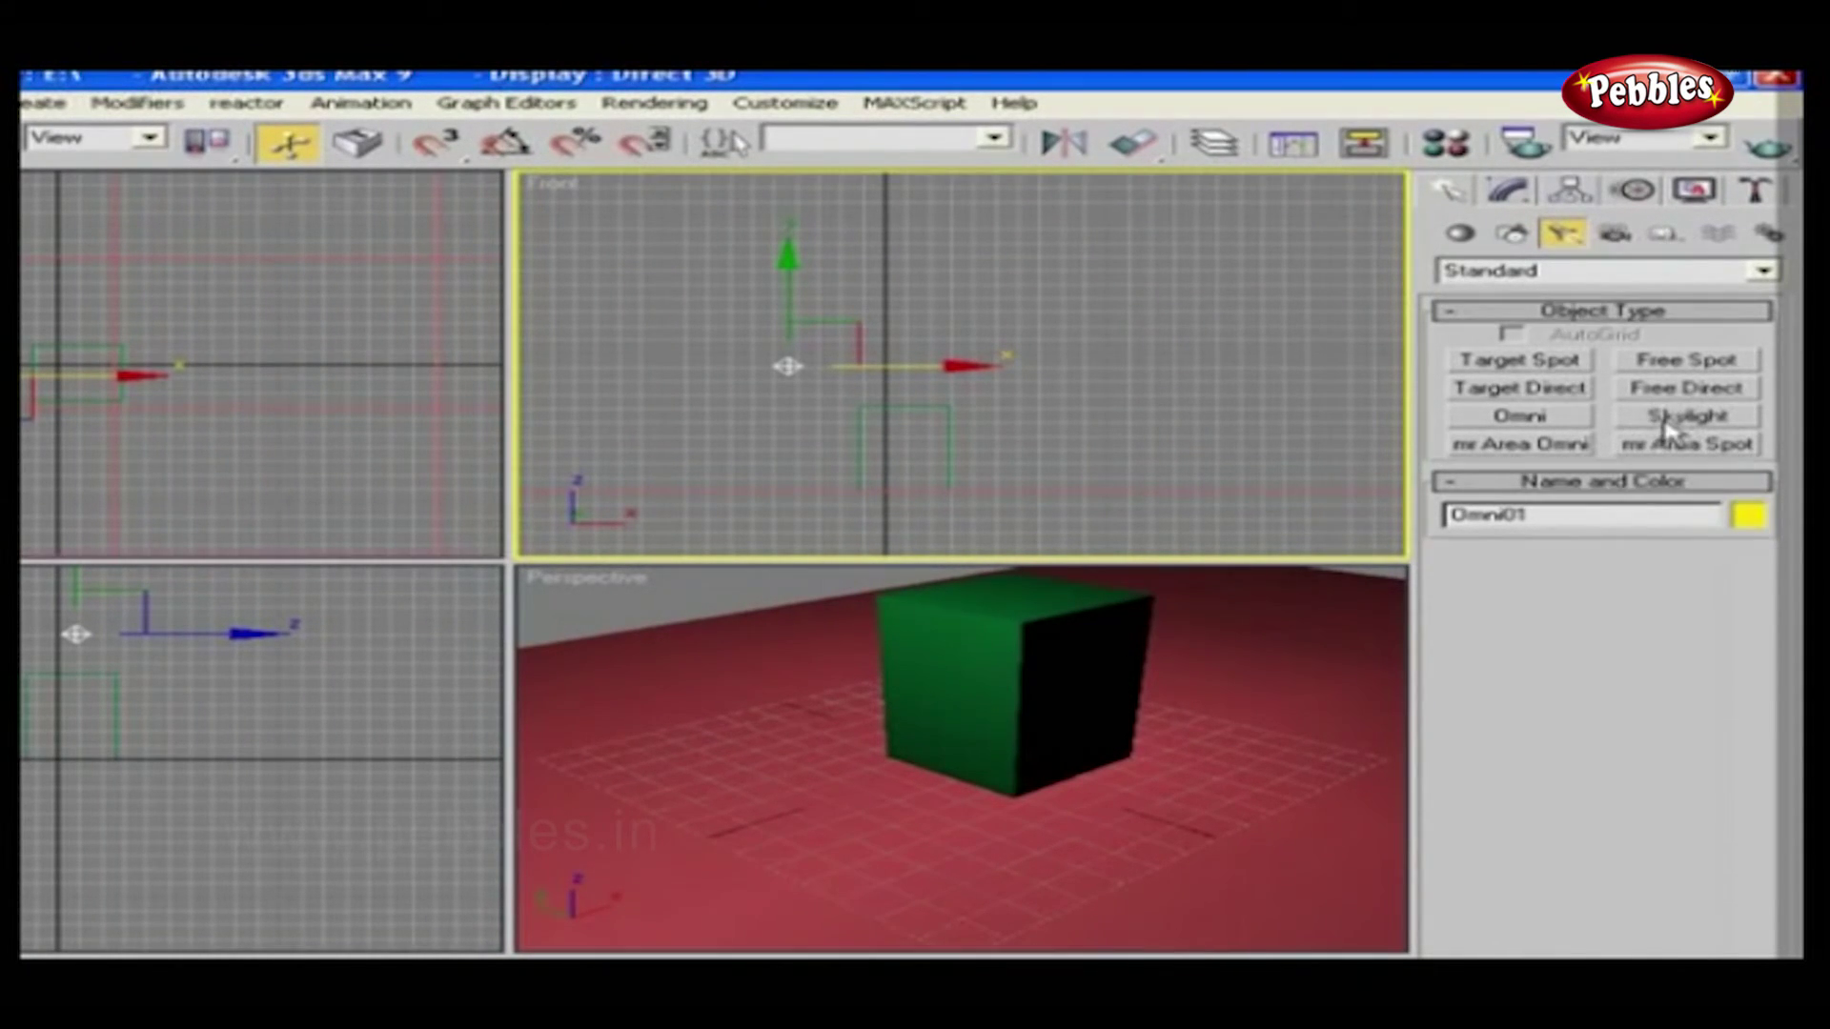
Replace Omni01 with a Skylight placed in Top view, raised above the box, and quick-render Perspective.
key("Delete")
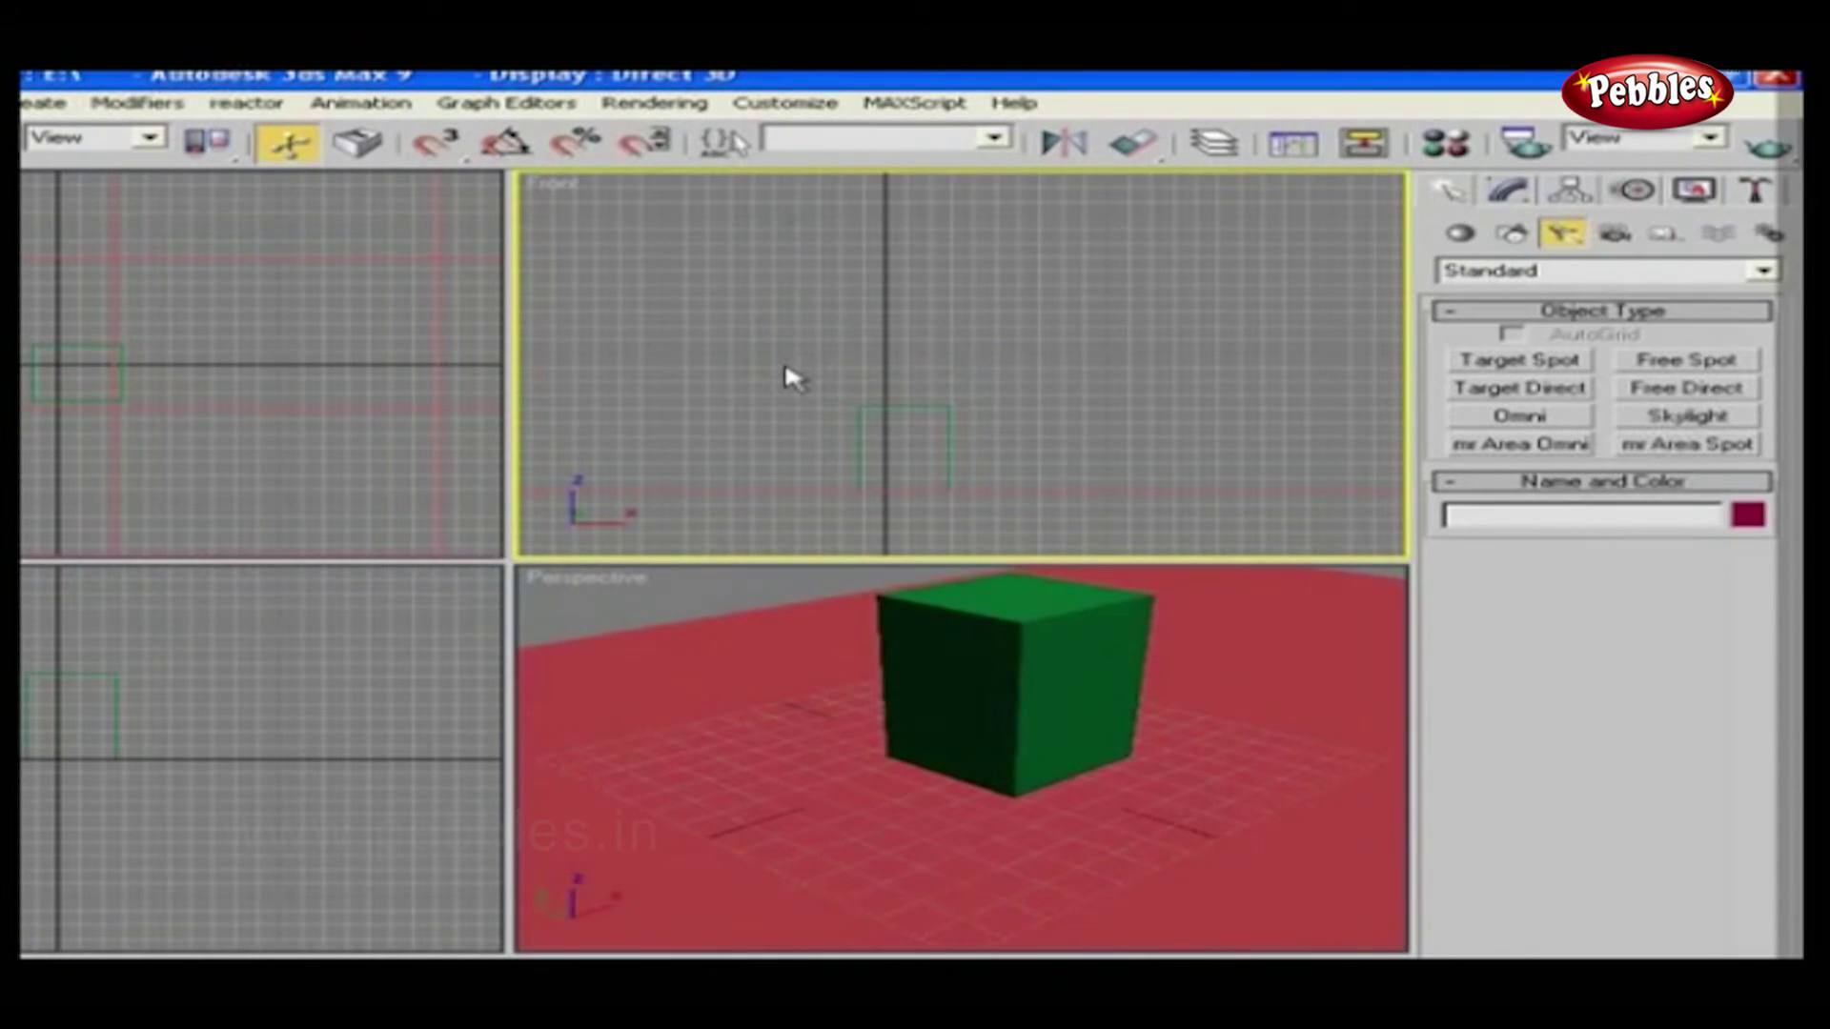
left_click(1662, 418)
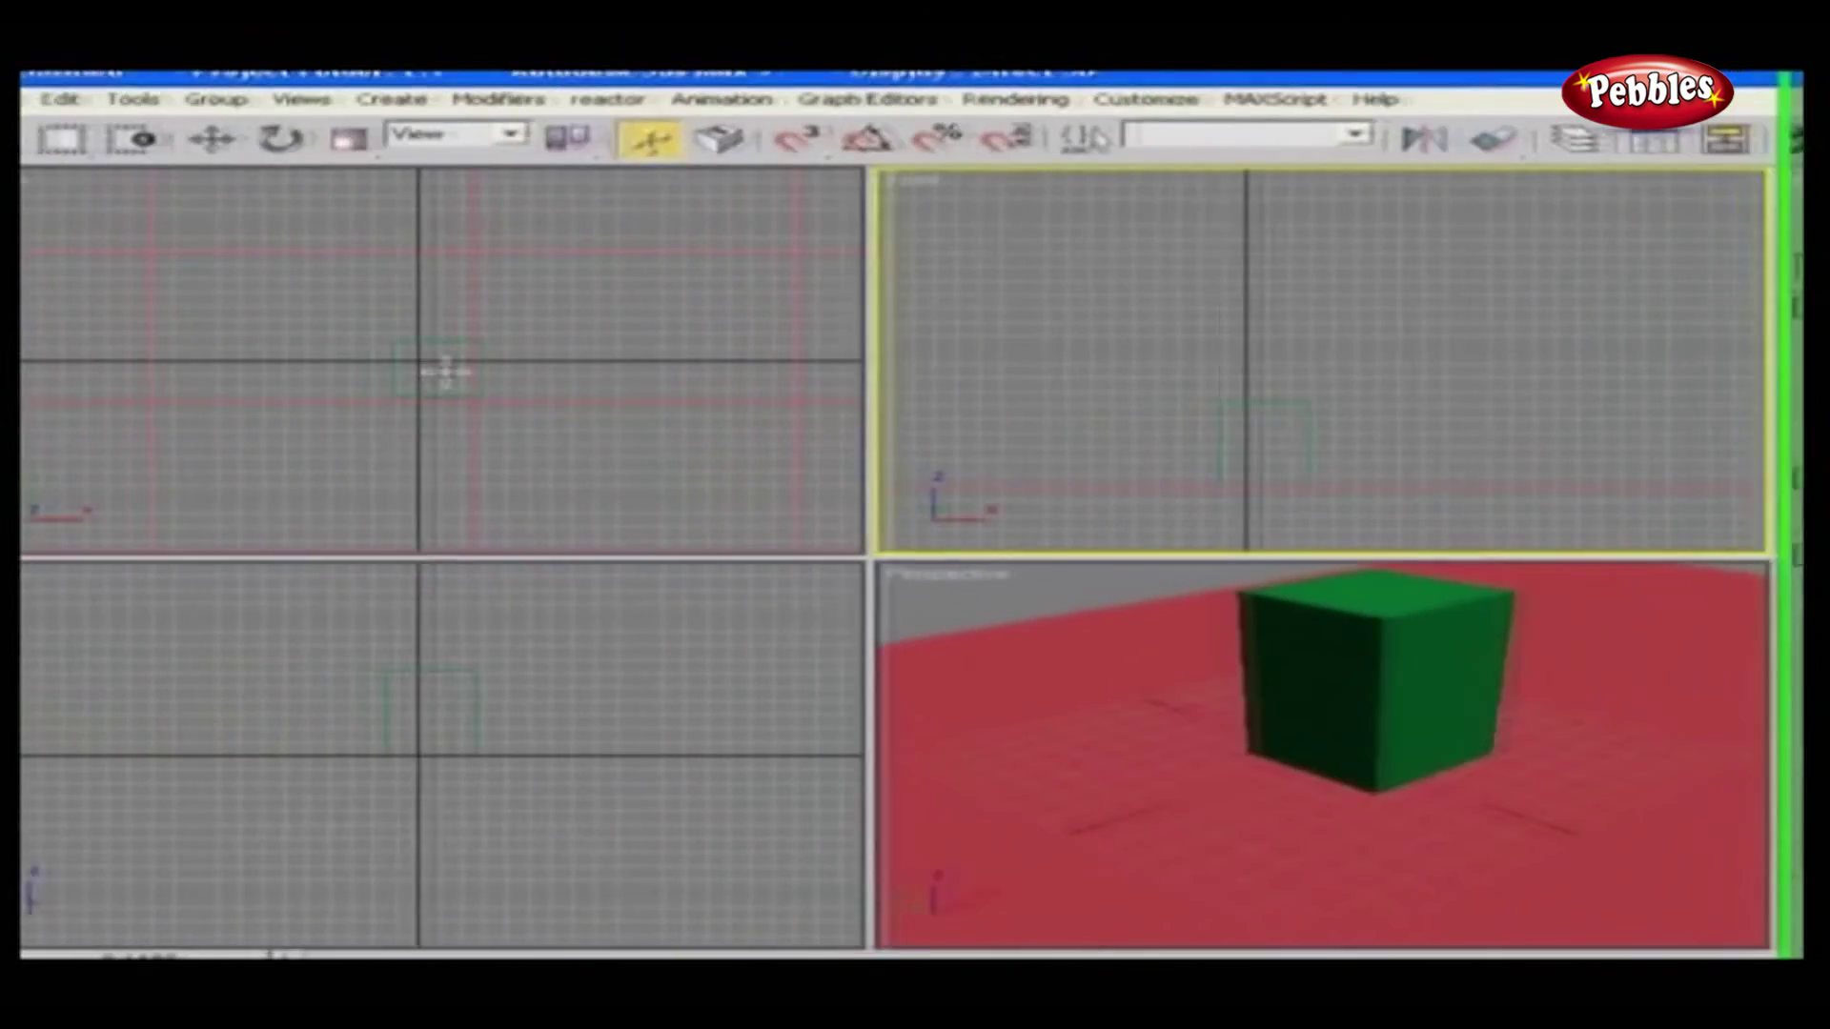
left_click(87, 373)
right_click(268, 676)
left_click(244, 139)
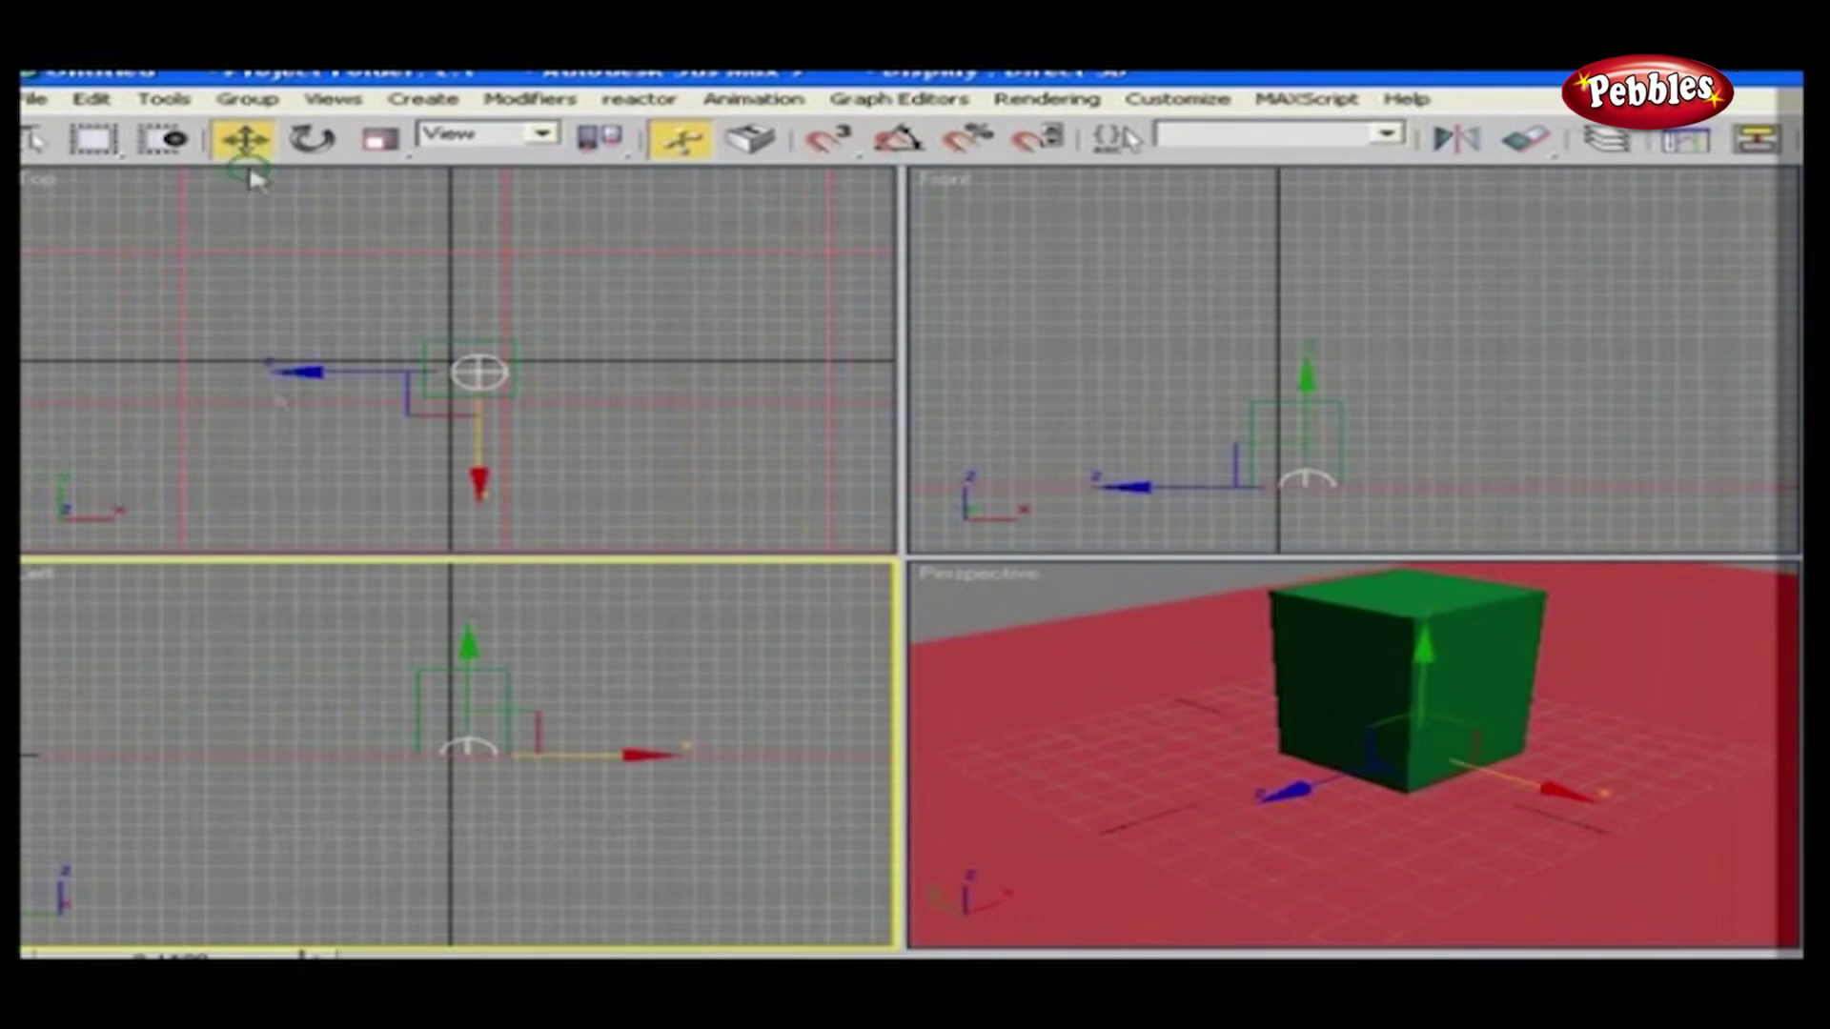
left_click_drag(471, 656, 479, 498)
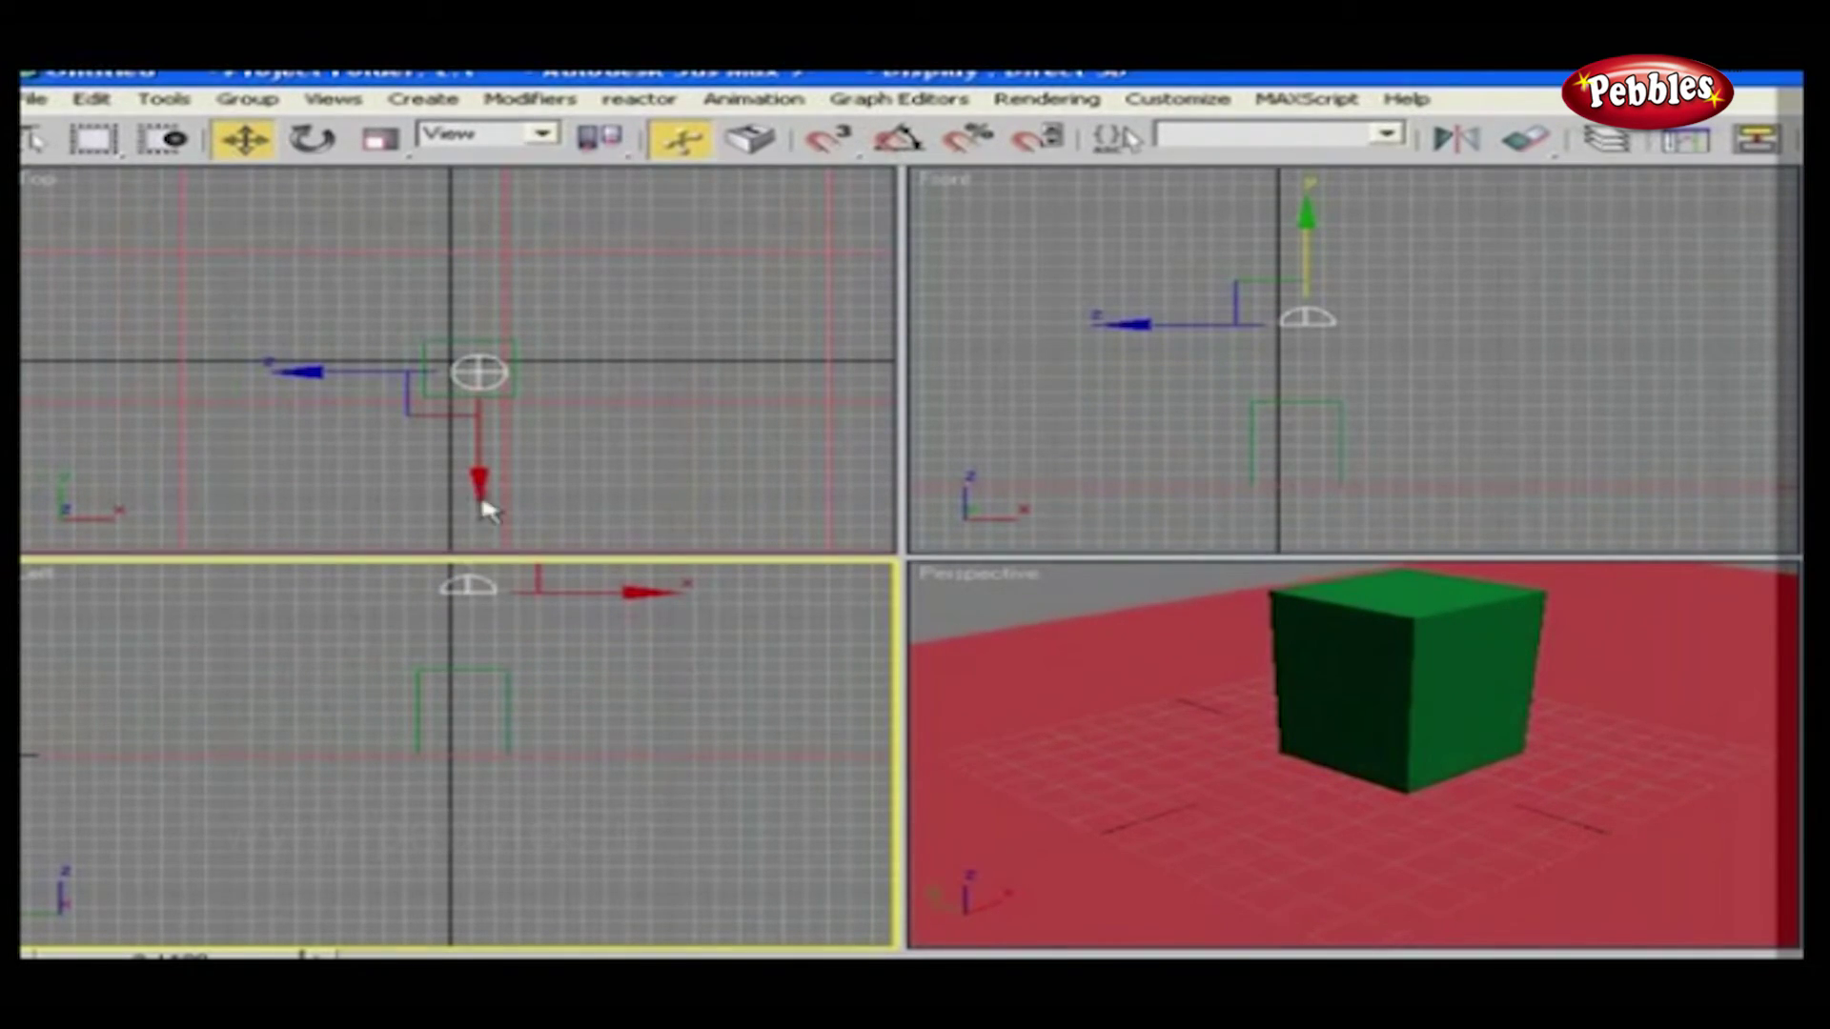
right_click(1654, 671)
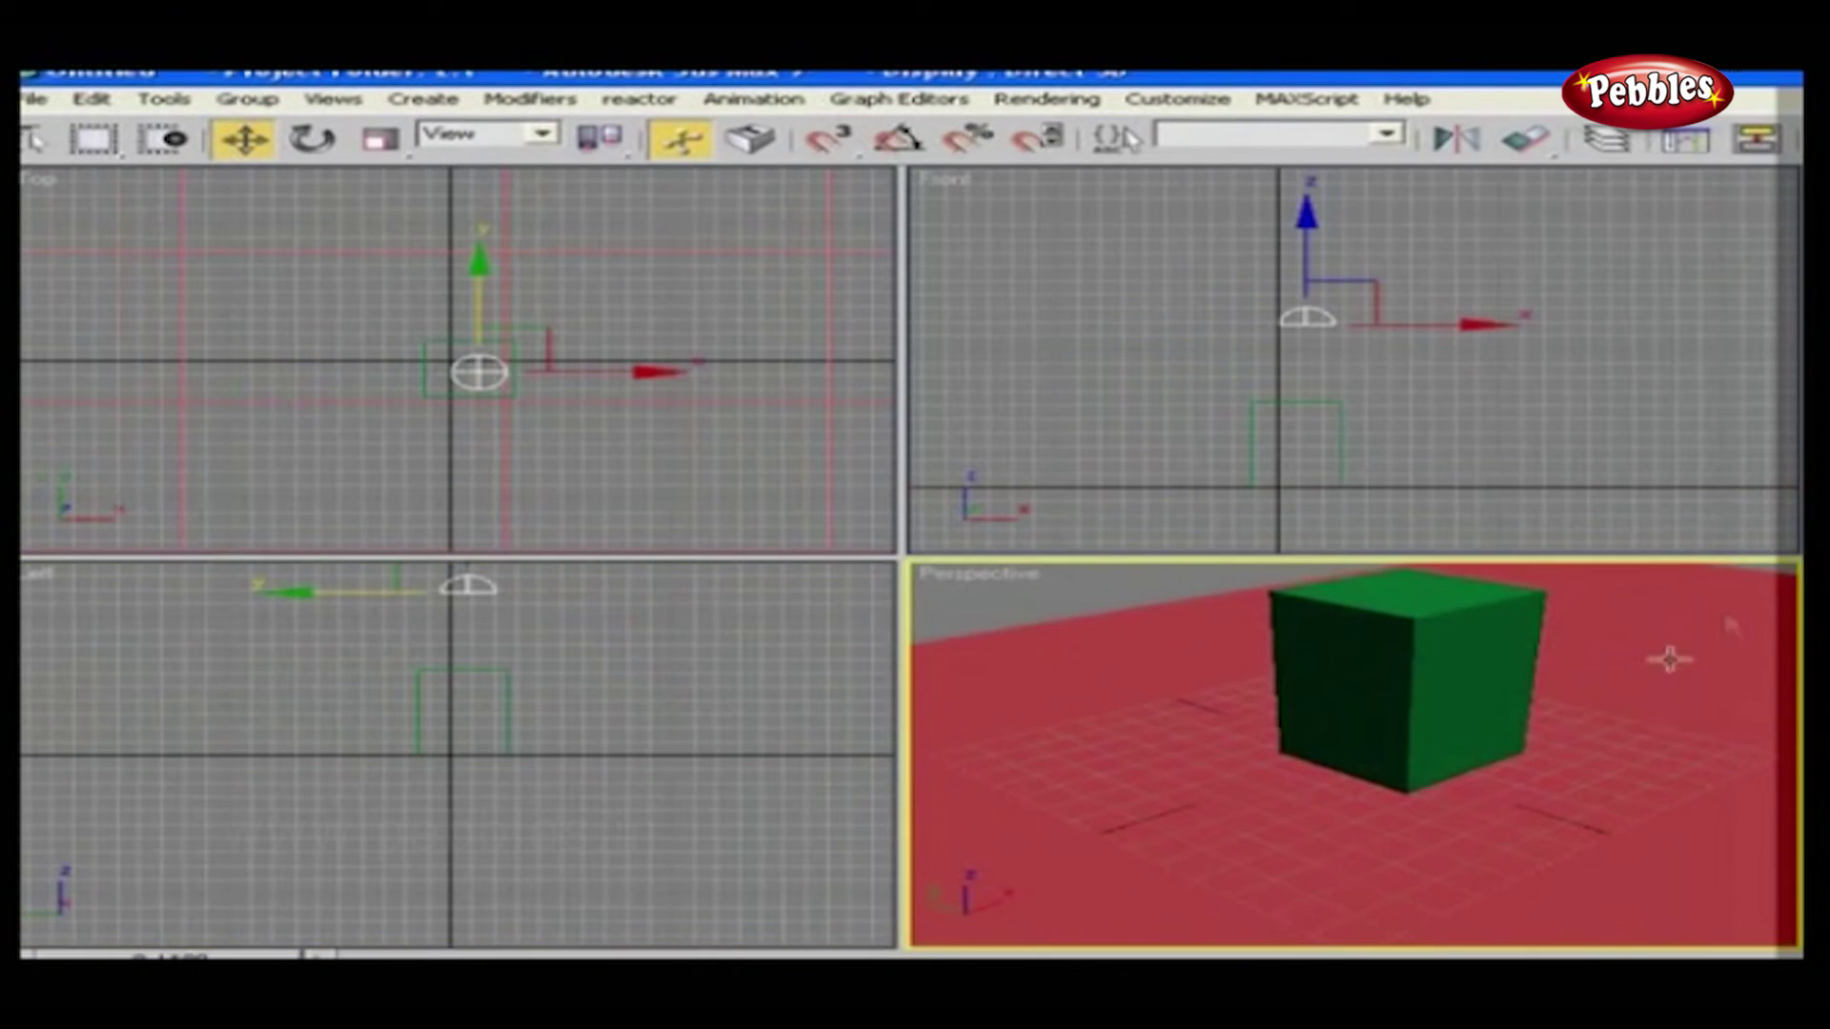
key("shift+q")
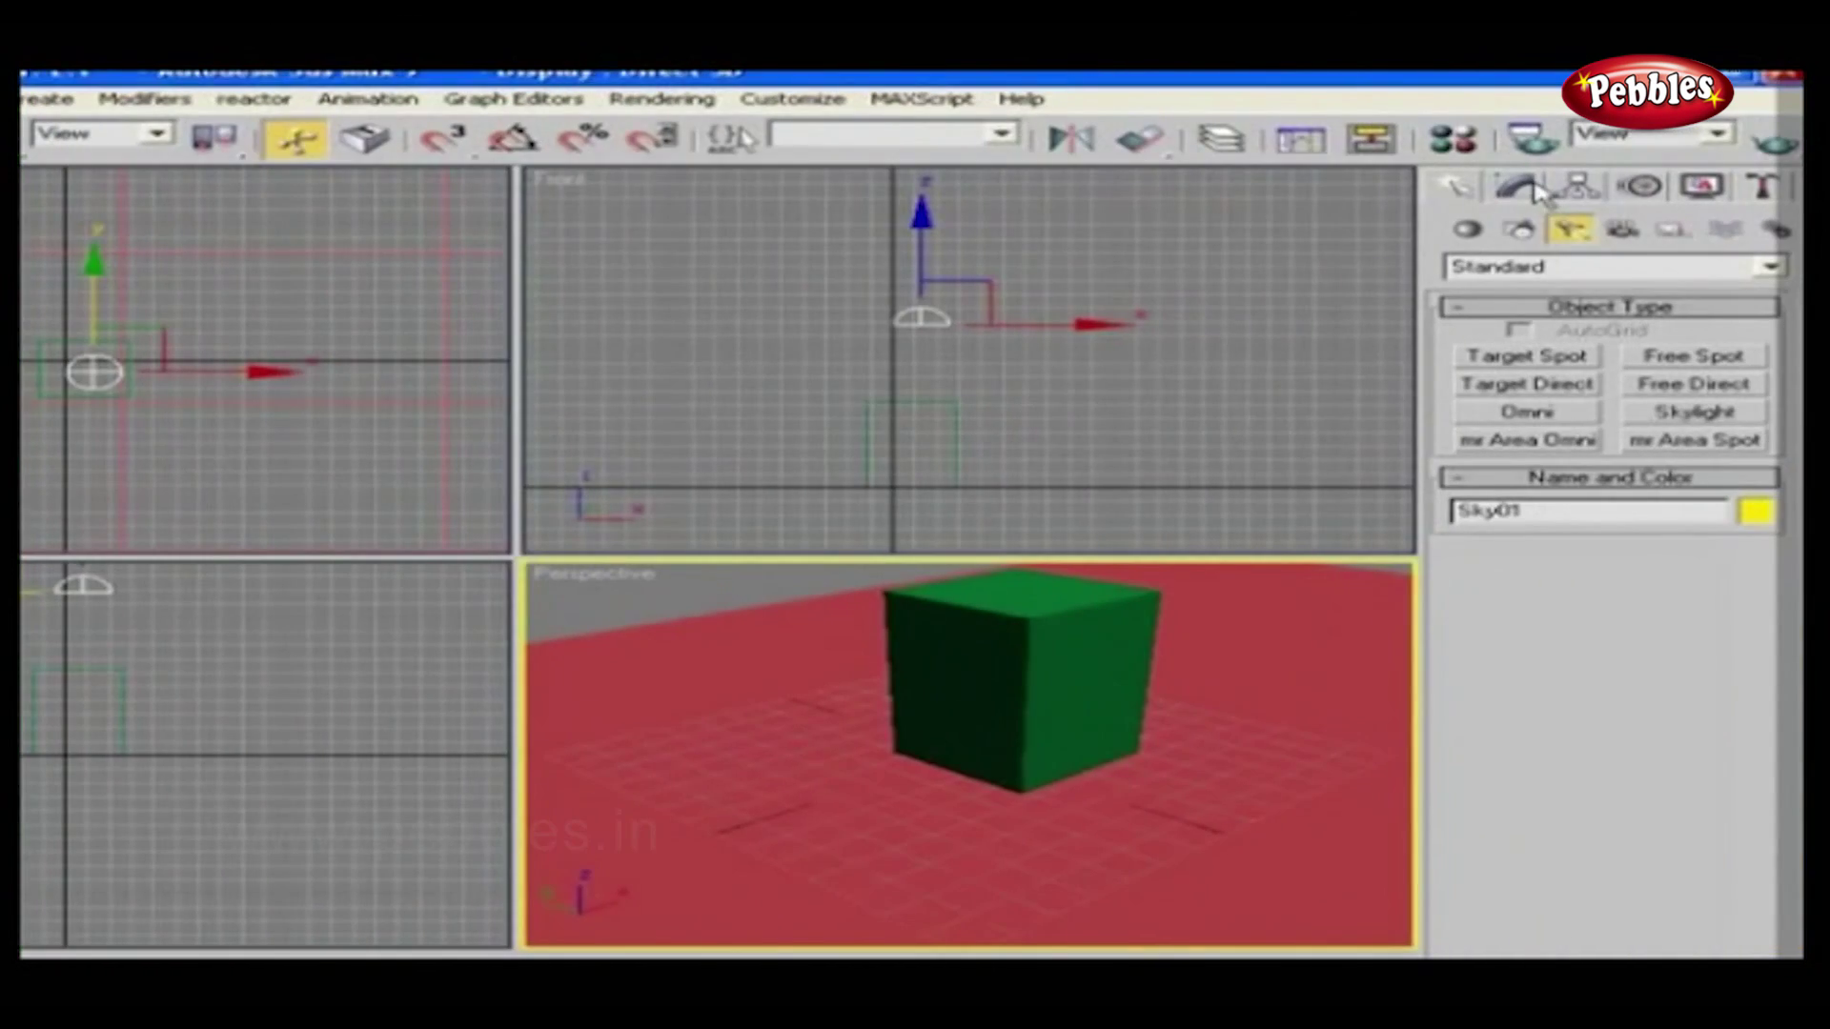
Turn on Cast Shadows for Sky01 and quick-render the scene again.
left_click(1539, 188)
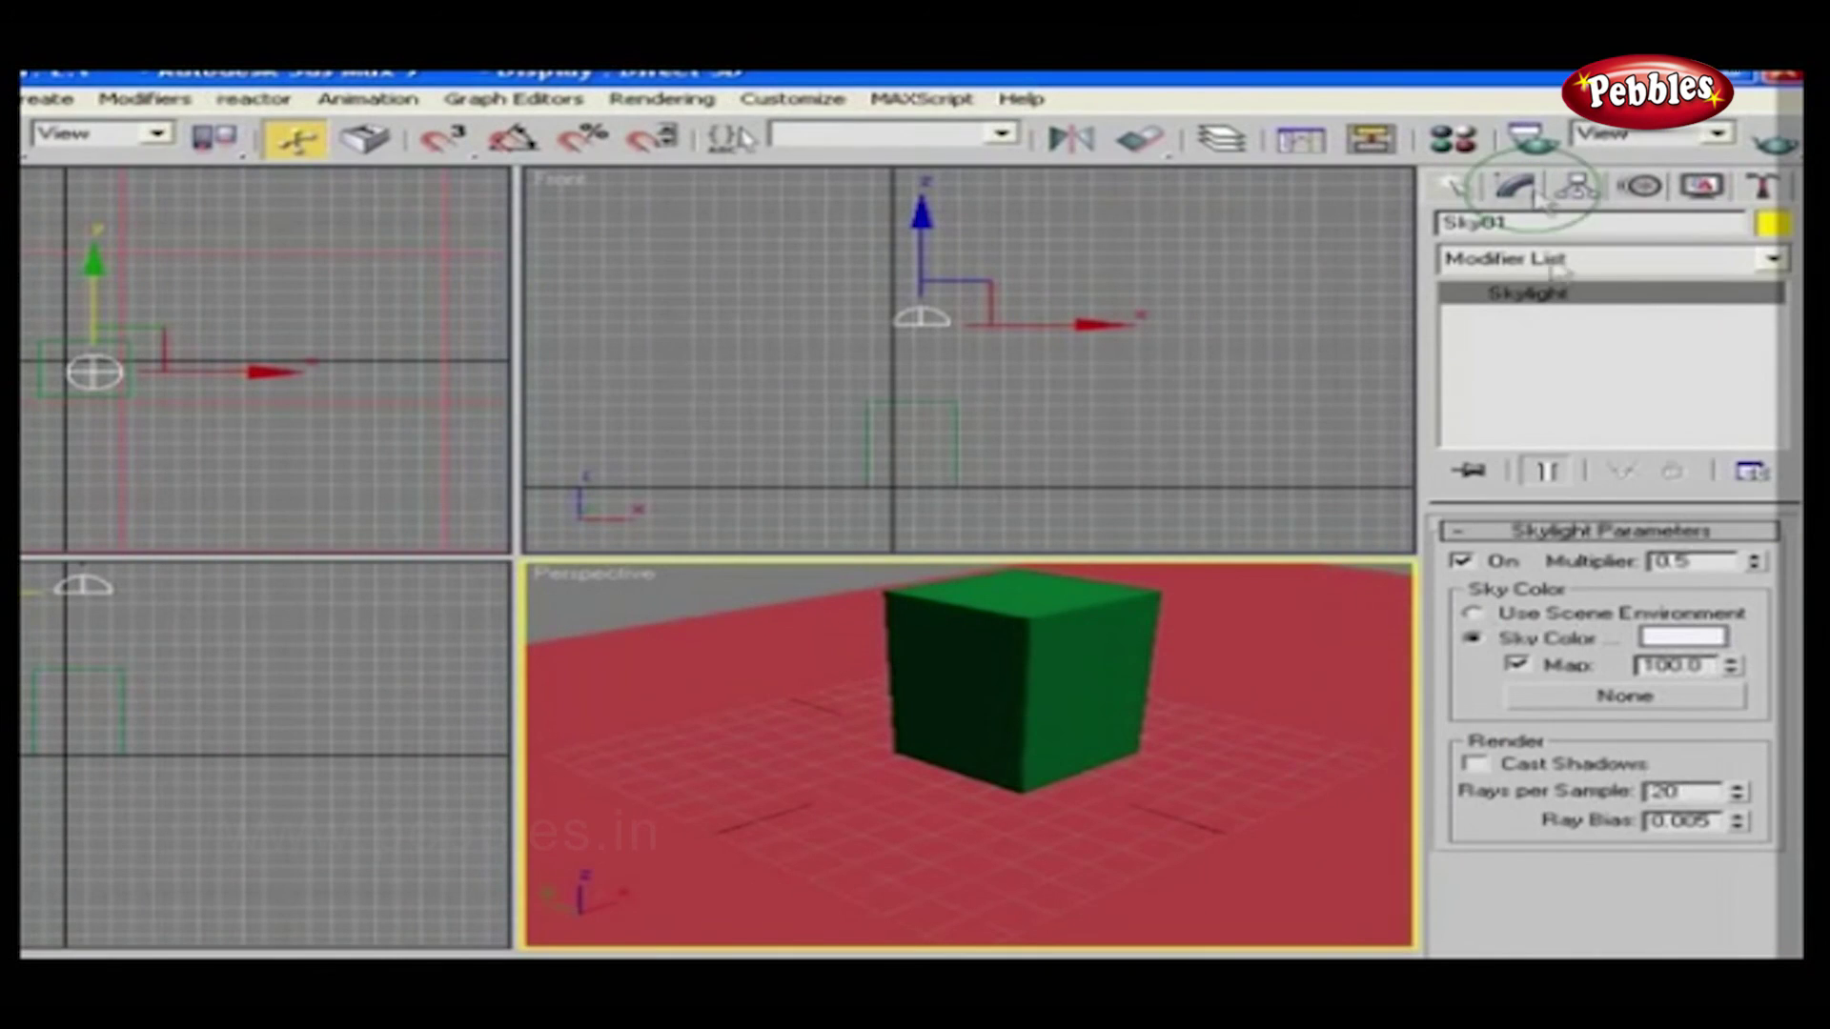
left_click(1475, 765)
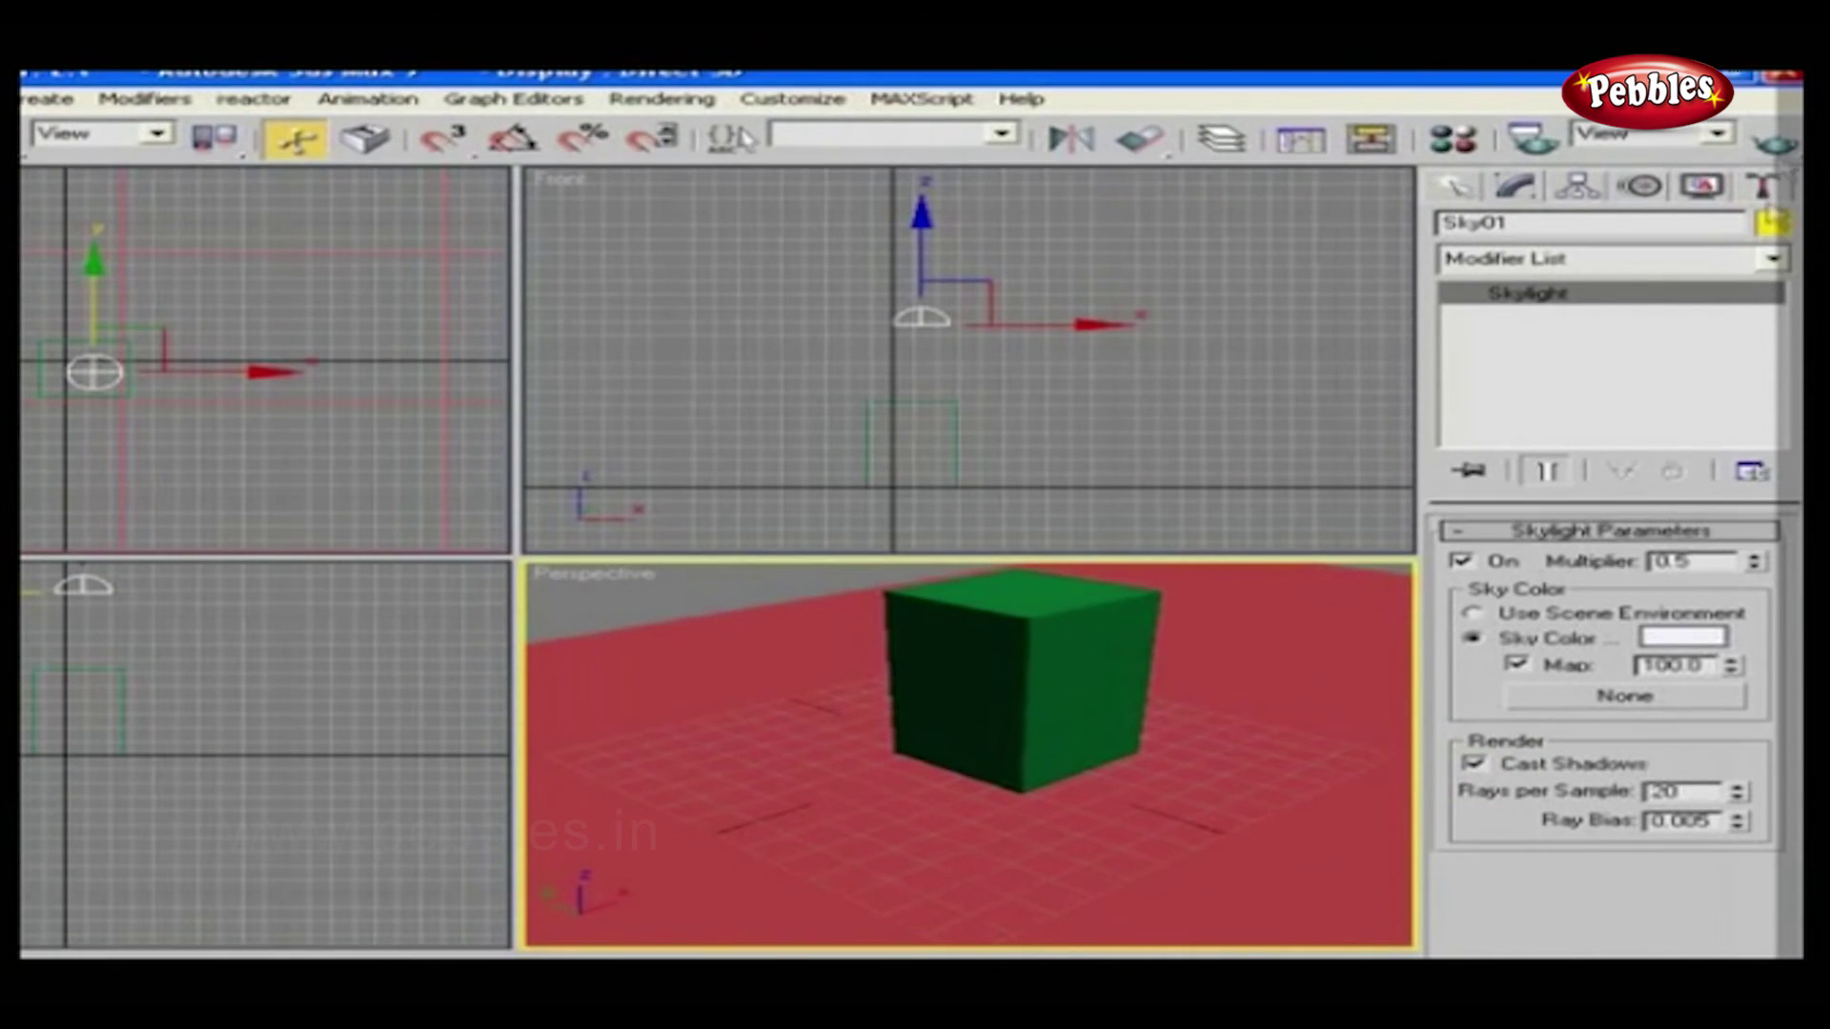
left_click(1774, 143)
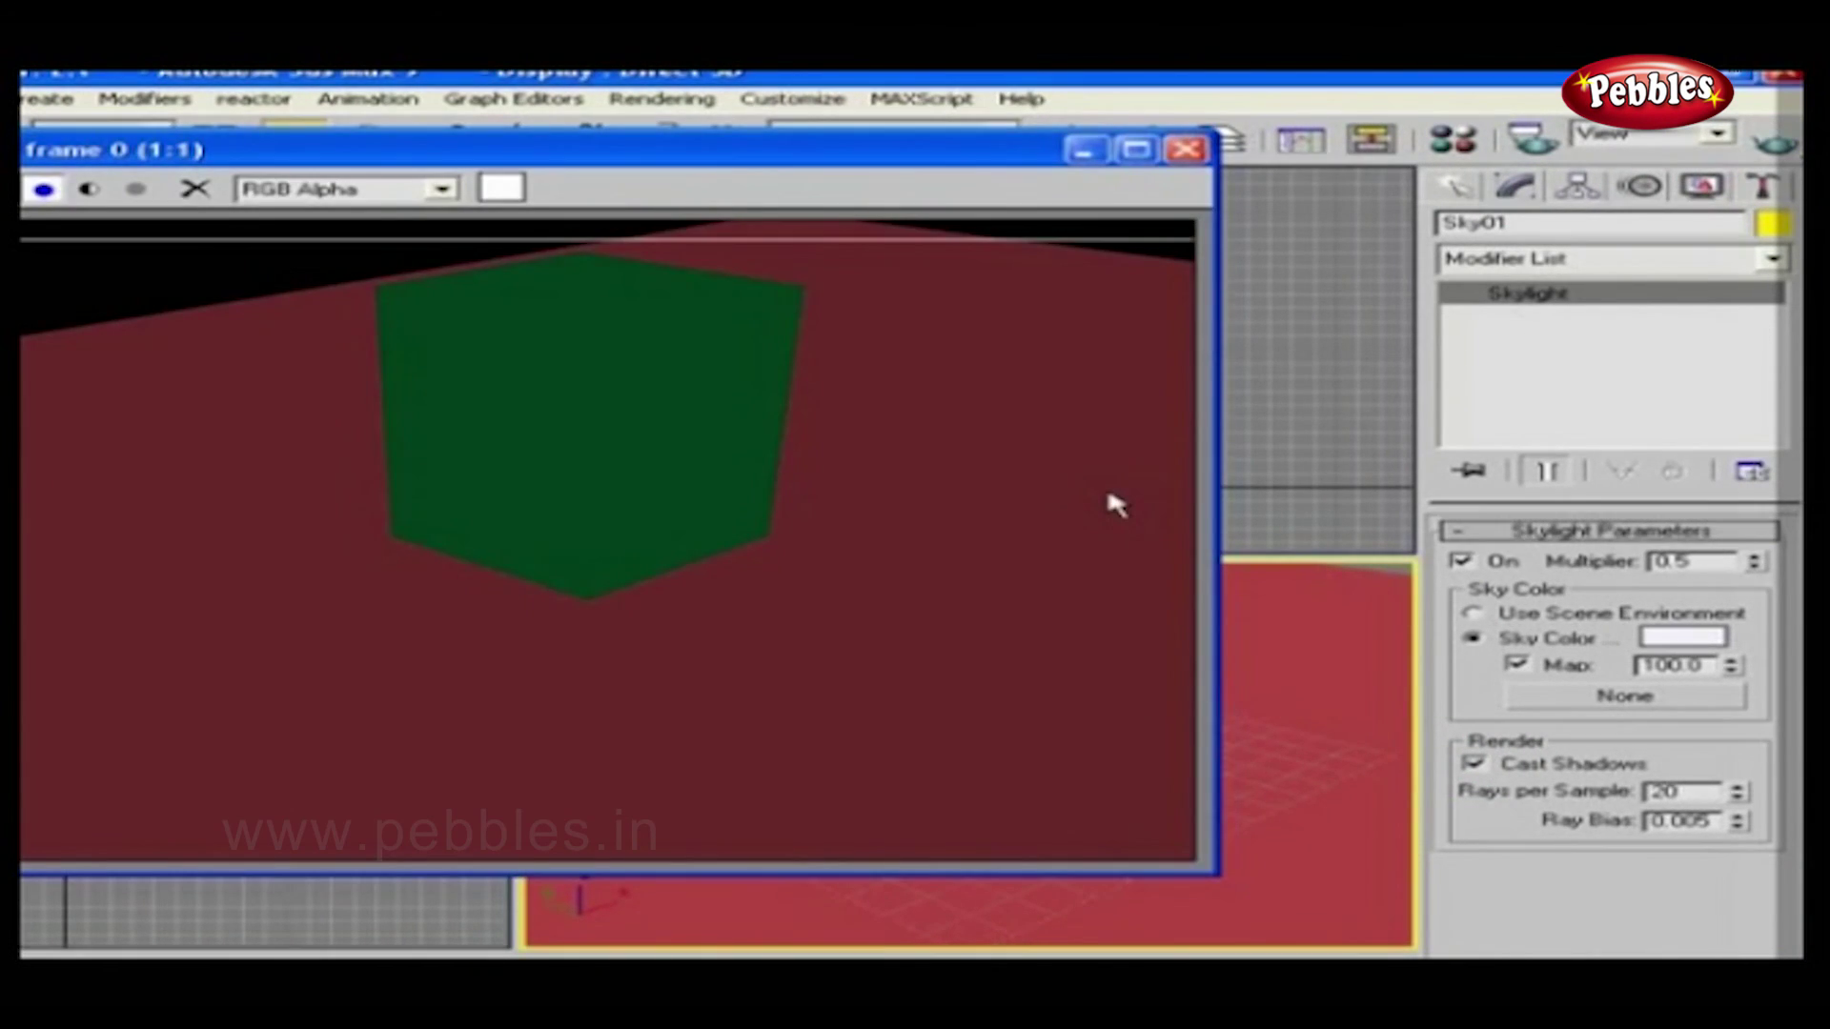